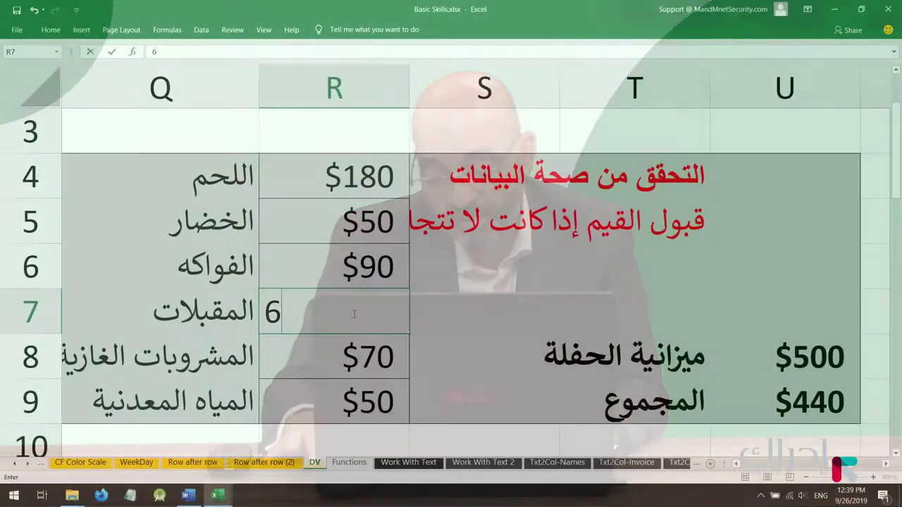
# Enter 635 for the appetizers in cell R7 to test the party total, and clear the cell again
pyautogui.write('35')
pyautogui.press('Return')
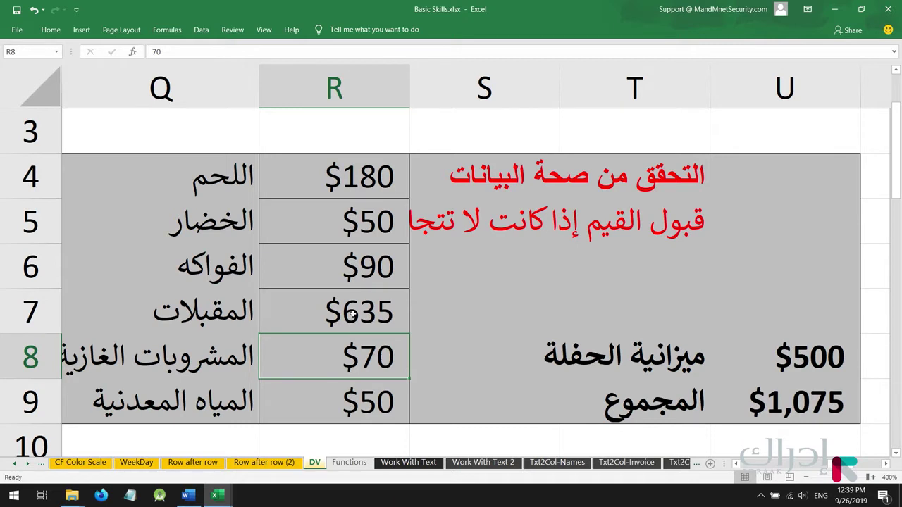
pyautogui.moveTo(775, 408); pyautogui.dragTo(801, 396)
pyautogui.click(296, 319)
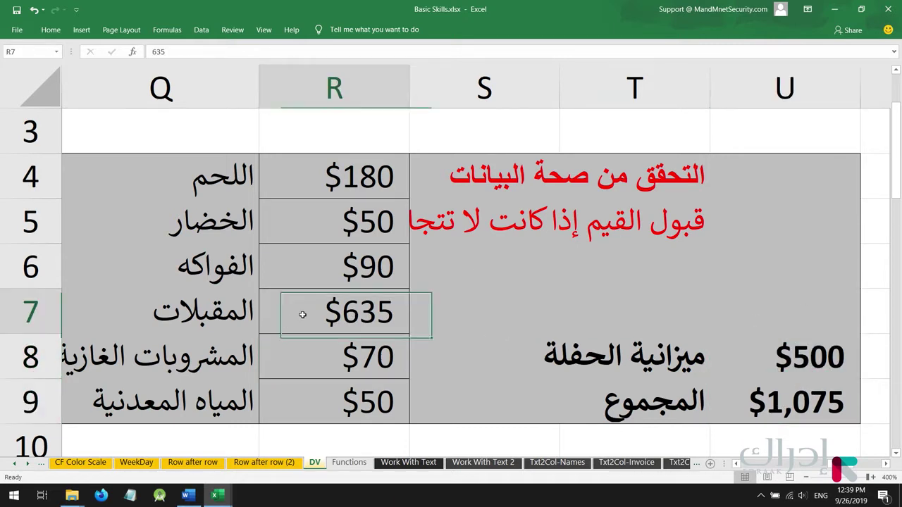
pyautogui.press('Delete')
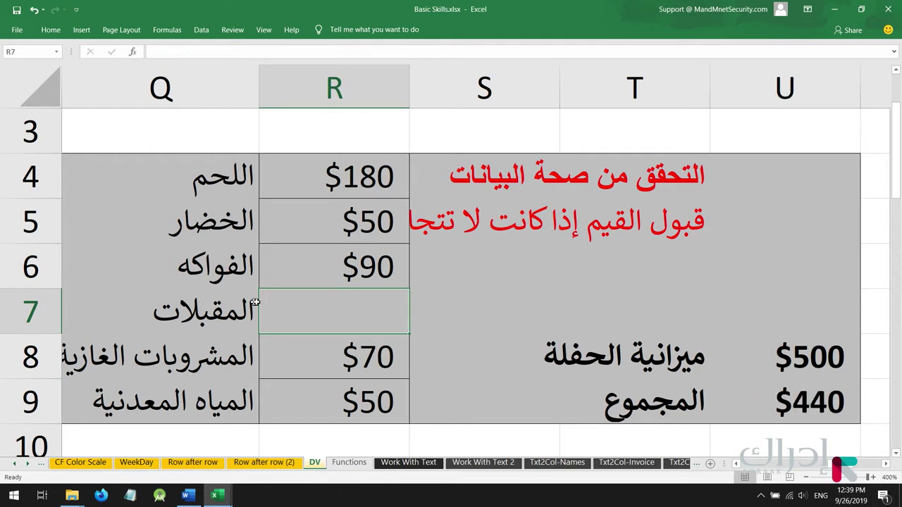
# Open data validation for the expense cells R4:R9 and choose Decimal as the allowed type
pyautogui.moveTo(324, 175); pyautogui.dragTo(327, 402)
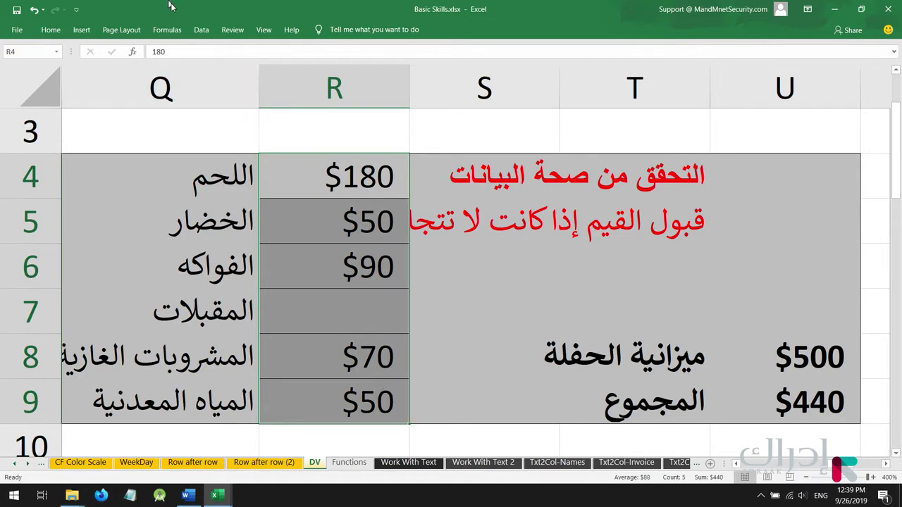
pyautogui.click(202, 30)
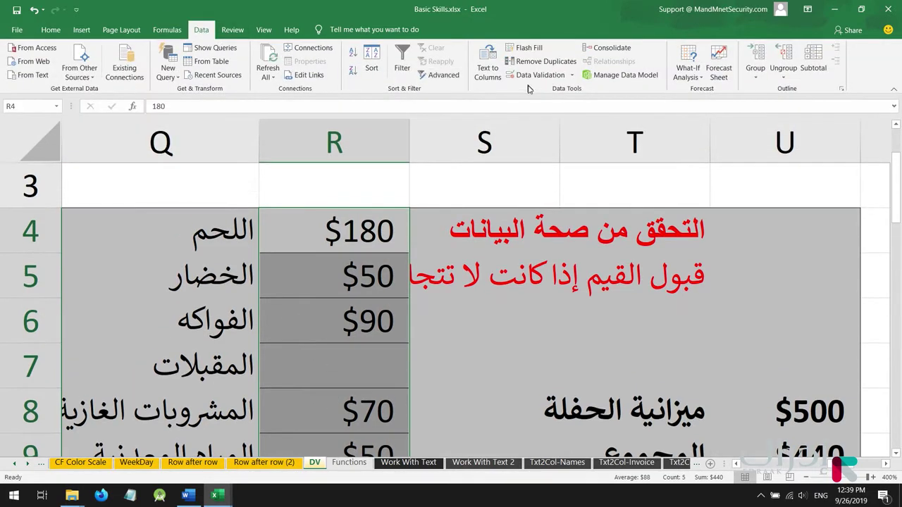
pyautogui.click(539, 75)
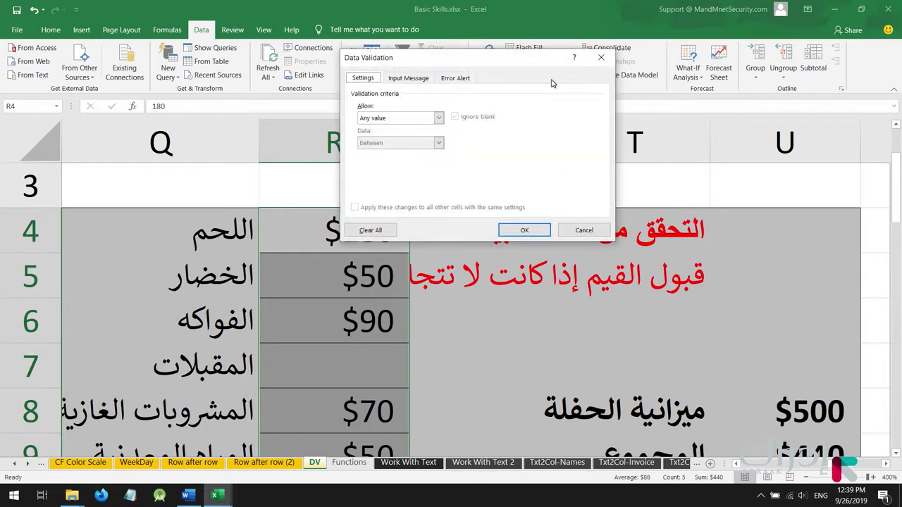
pyautogui.click(423, 119)
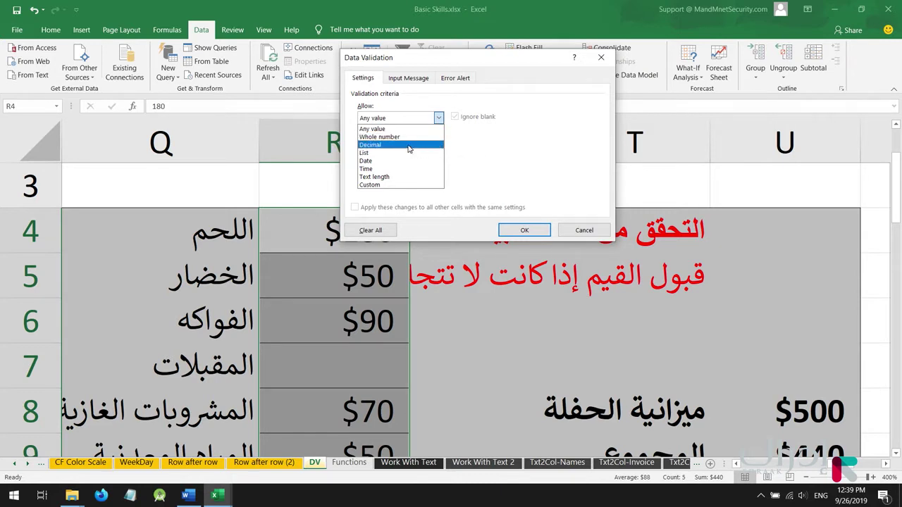
pyautogui.click(375, 144)
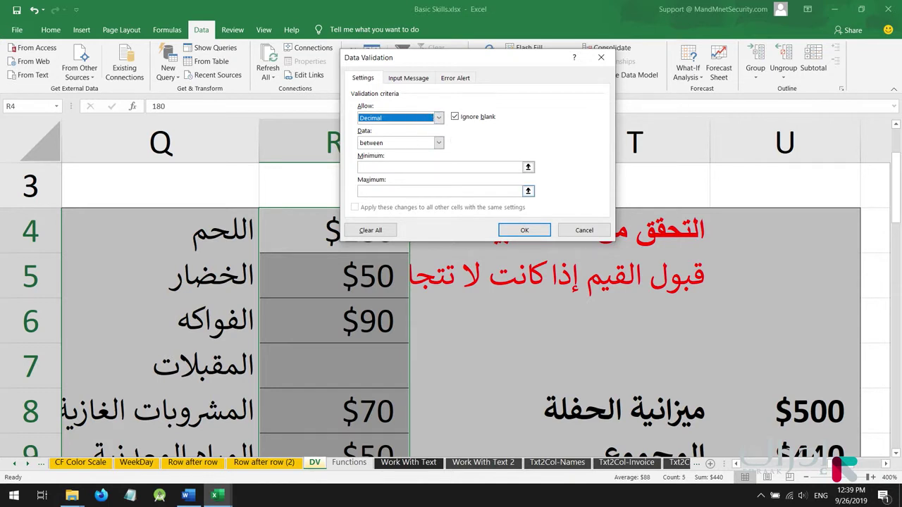
# Look through the List and Decimal validation types and choose Custom, ready for entering a formula
pyautogui.click(438, 117)
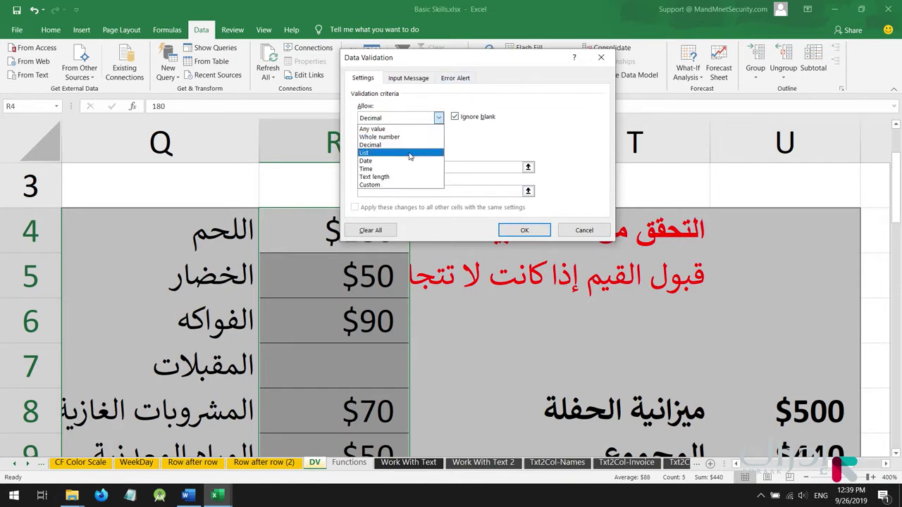
pyautogui.click(410, 153)
pyautogui.click(438, 118)
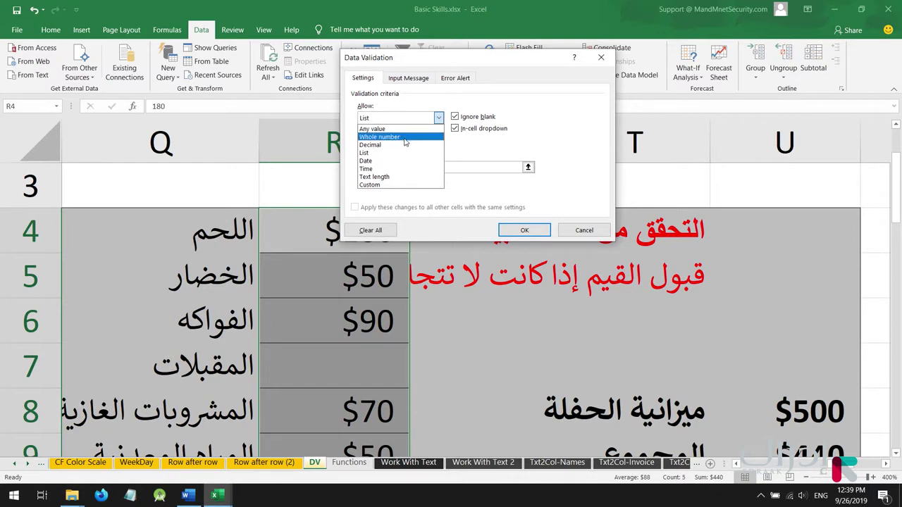
pyautogui.click(401, 144)
pyautogui.click(439, 118)
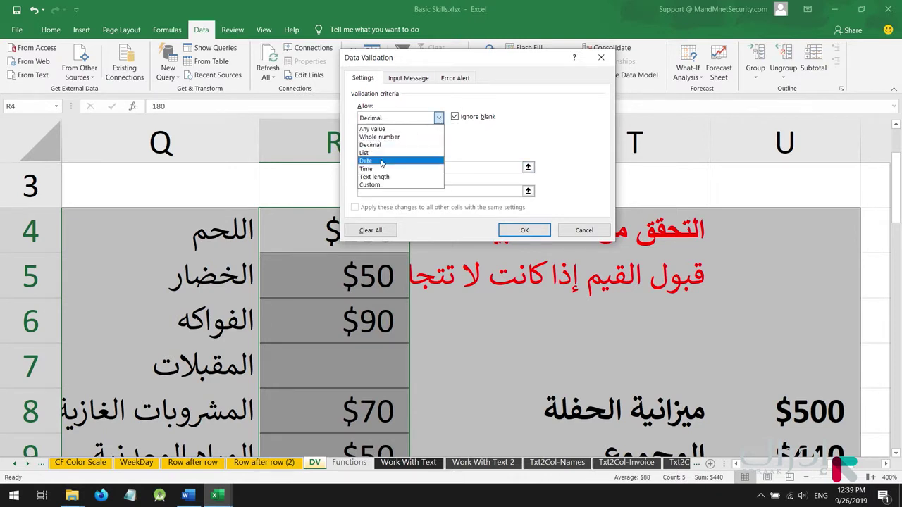
pyautogui.click(384, 153)
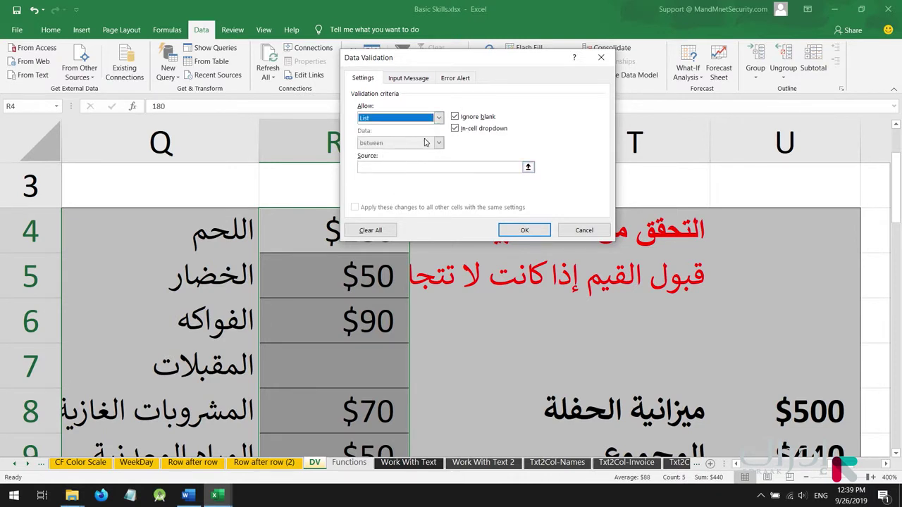
pyautogui.click(439, 118)
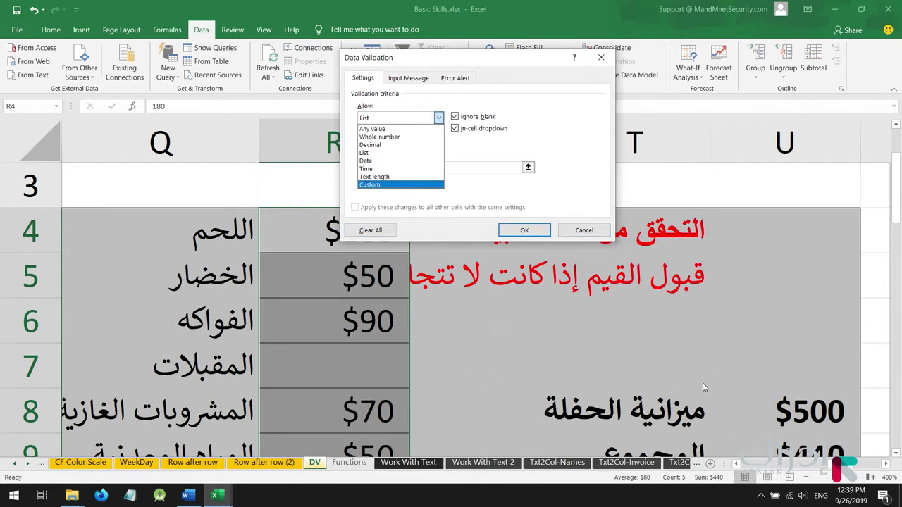
pyautogui.click(379, 186)
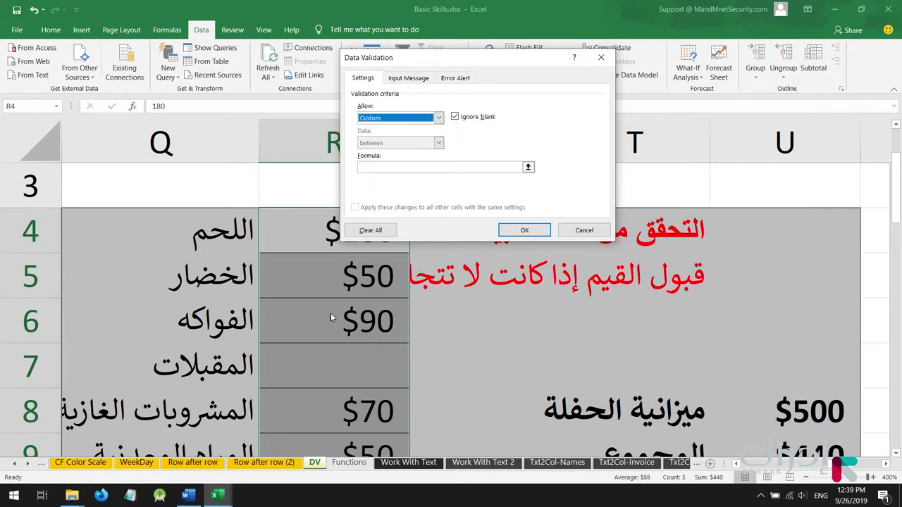
pyautogui.click(381, 169)
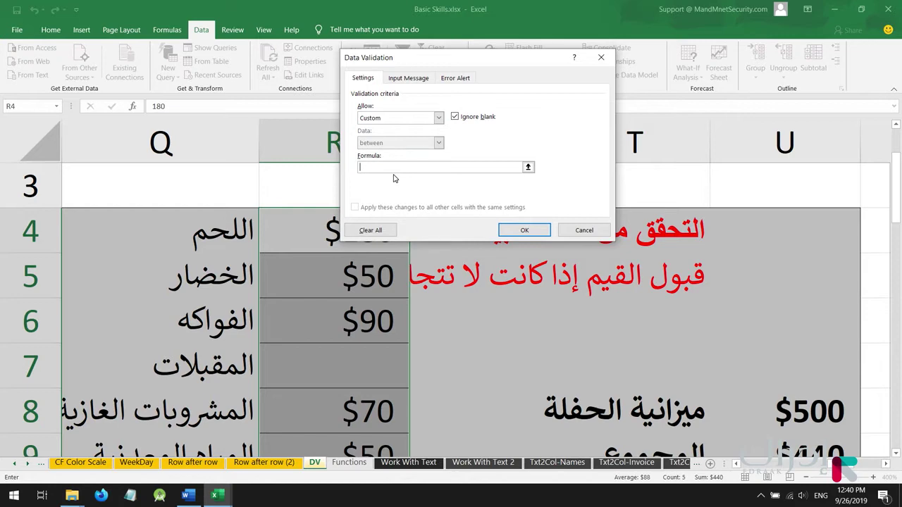
# Switch to Notepad, uncover the validation dialog behind it, and write the first note line "- تكتب المعادلة على الخلية الأولى"
pyautogui.click(130, 495)
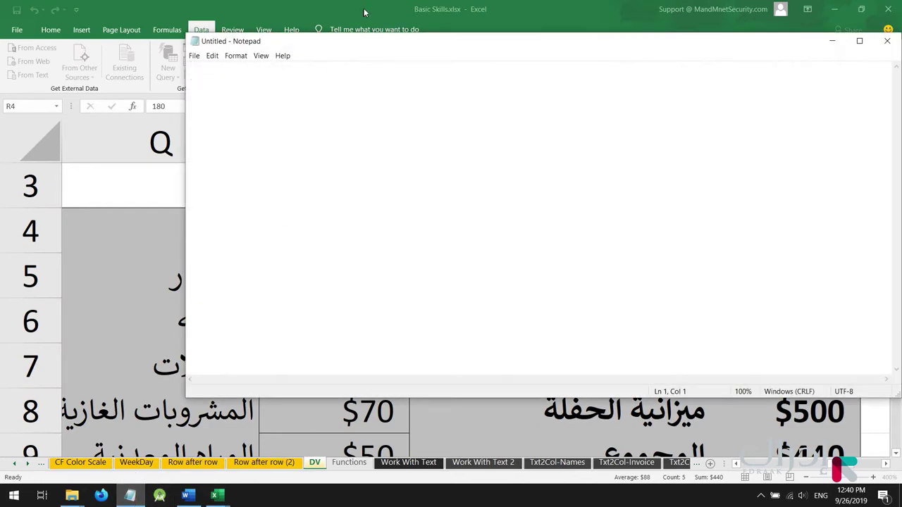
pyautogui.moveTo(461, 47); pyautogui.dragTo(389, 177)
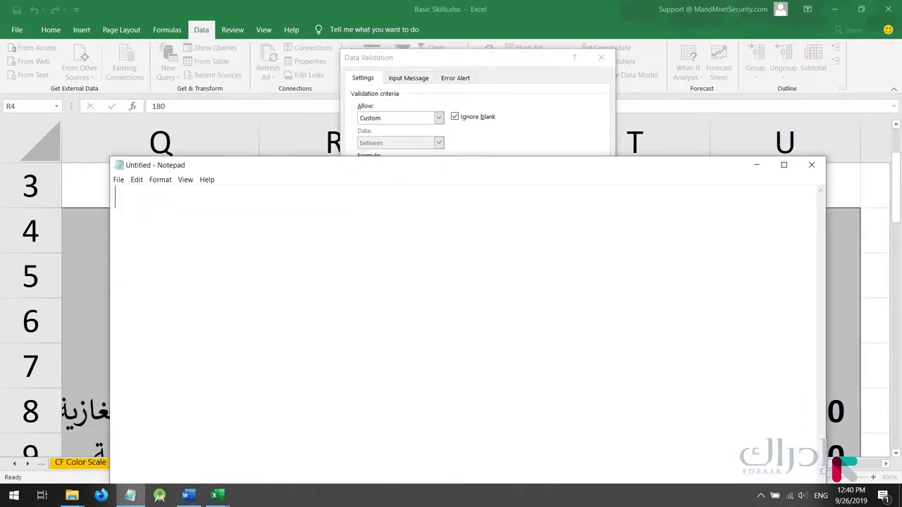
pyautogui.hotkey('alt', 'shift')
pyautogui.write('- ')
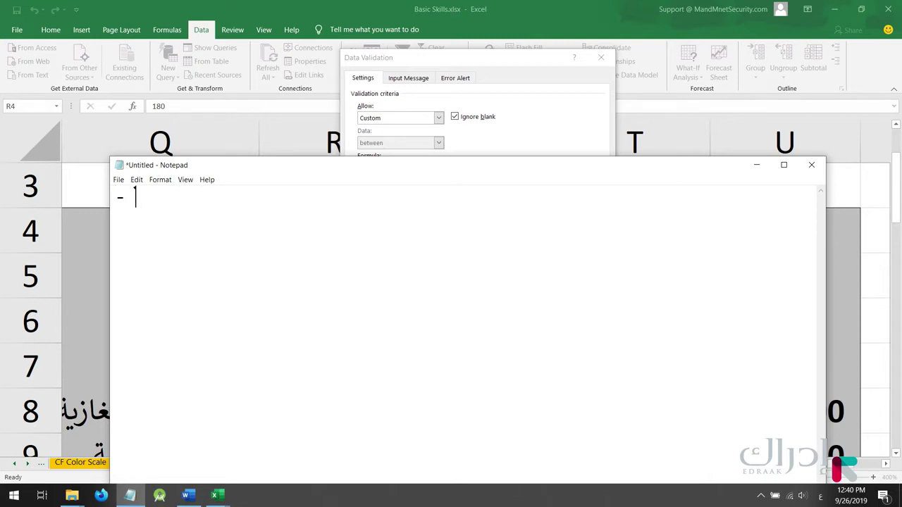
pyautogui.write('تكتب المعادلة على')
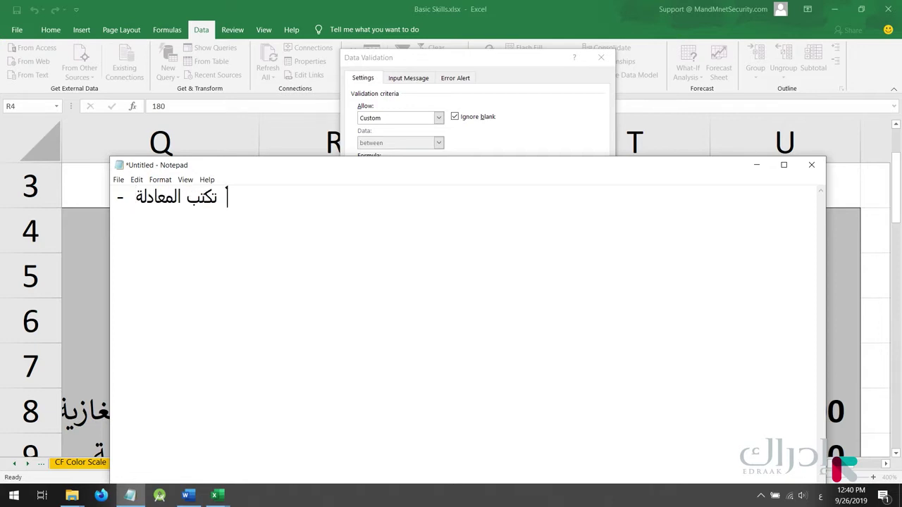
pyautogui.write(' الخلية ا')
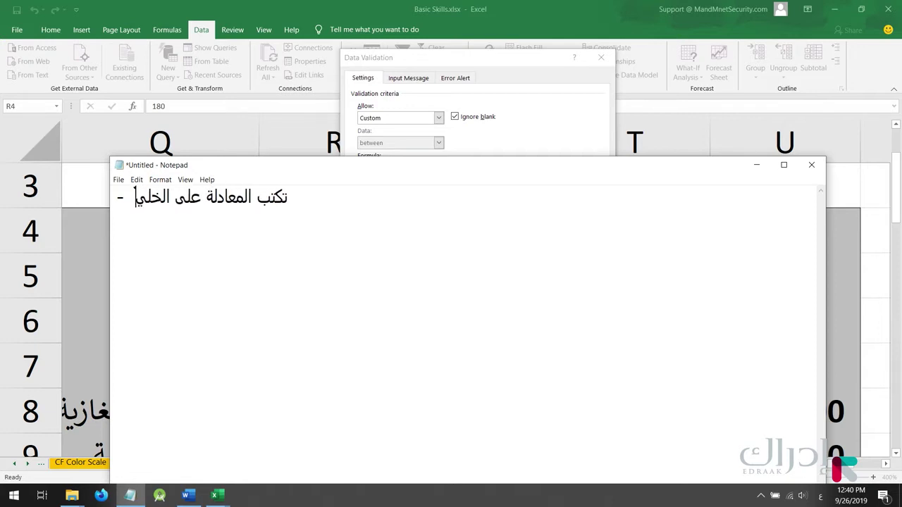
pyautogui.write('لأولى ')
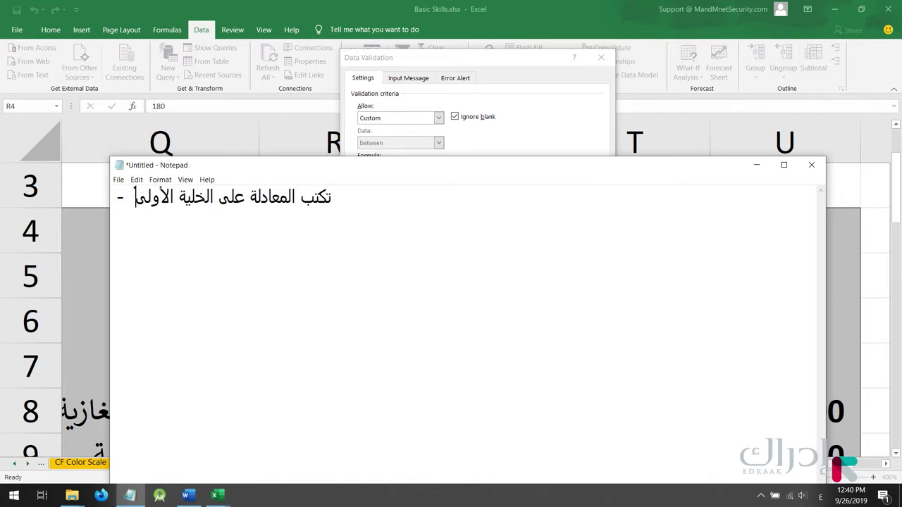
# Add a second note line reading "- يجب أن يكون ناتج المعادلة True or false"
pyautogui.write('- يجب أن يكو')
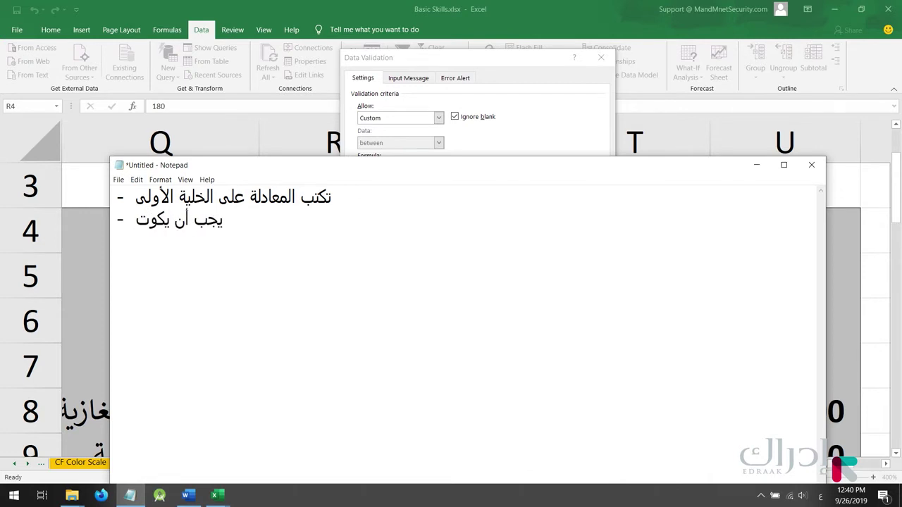
pyautogui.write('ن ناتج')
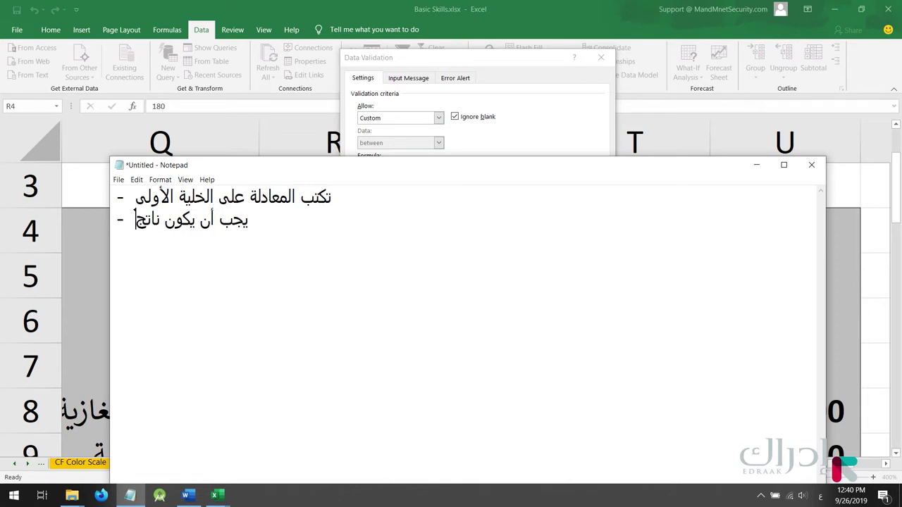
pyautogui.write(' المعادلة')
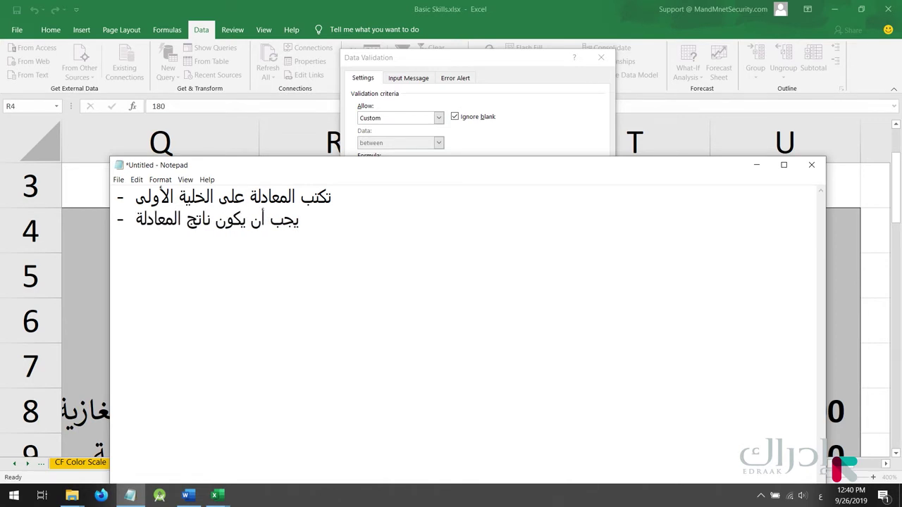
pyautogui.hotkey('alt', 'shift')
pyautogui.write('Trur or false')
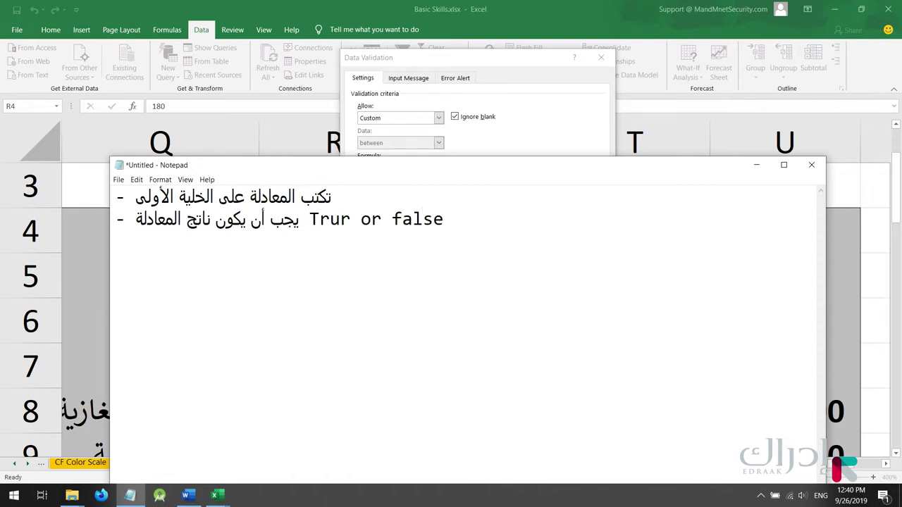
pyautogui.press('Left')
pyautogui.press('Left')
pyautogui.press('Left')
pyautogui.press('Left')
pyautogui.press('Left')
pyautogui.press('Left')
pyautogui.press('Left')
pyautogui.press('Left')
pyautogui.press('Left')
pyautogui.press('BackSpace')
pyautogui.write('e')
# Add a third note line reading "- يجب مراعاة أنواع مراجع الخلايا"
pyautogui.press('Right')
pyautogui.press('Right')
pyautogui.press('Right')
pyautogui.press('Right')
pyautogui.press('Right')
pyautogui.press('Right')
pyautogui.press('Right')
pyautogui.press('Right')
pyautogui.write('-')
pyautogui.hotkey('alt', 'shift')
pyautogui.write('يجب مراعاة')
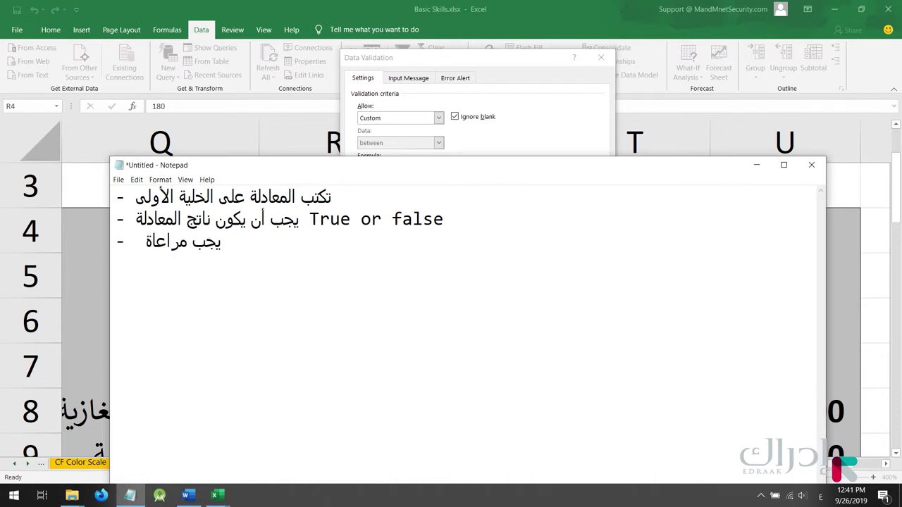
pyautogui.write(' أنواع مراجع الخلايا')
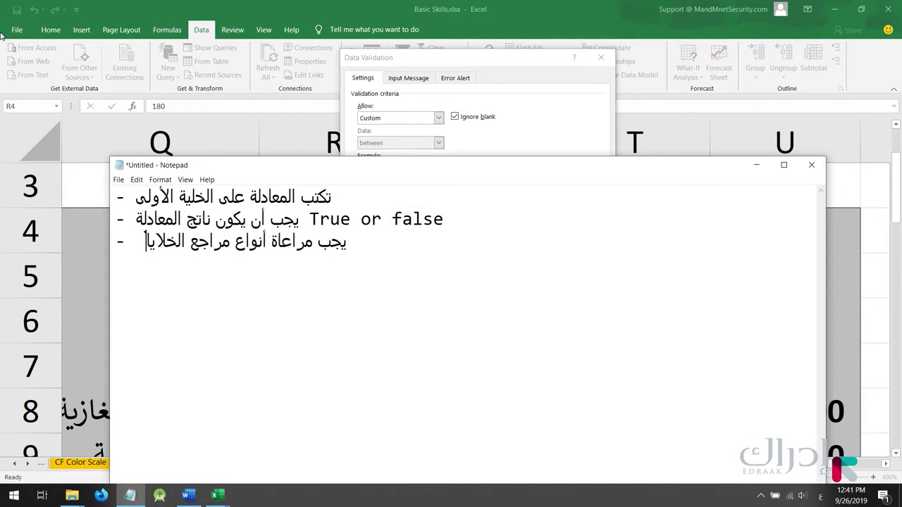
# Return to Excel with English input and cancel the Data Validation dialog
pyautogui.hotkey('alt', 'shift')
pyautogui.click(756, 165)
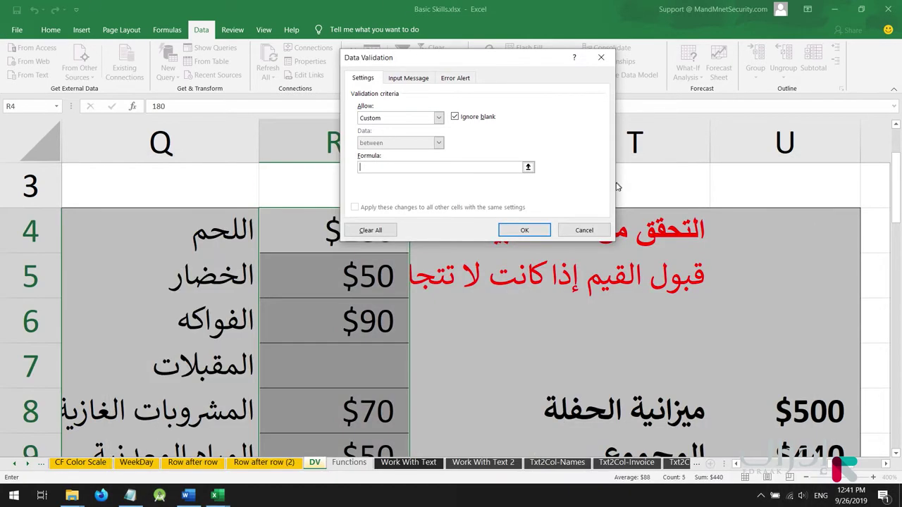
pyautogui.click(584, 233)
# Start a formula in cell R3 that sums the expenses using the absolute range $R$4:$R$9
pyautogui.click(382, 184)
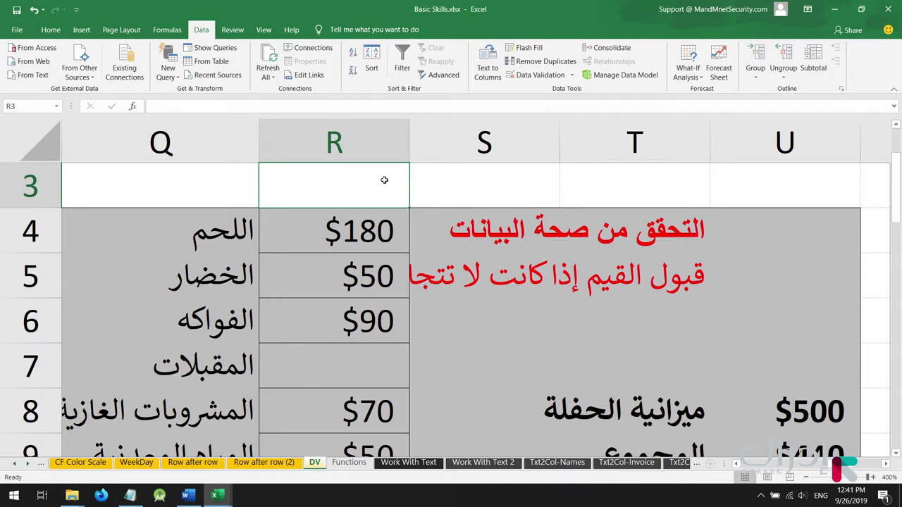
pyautogui.write('=')
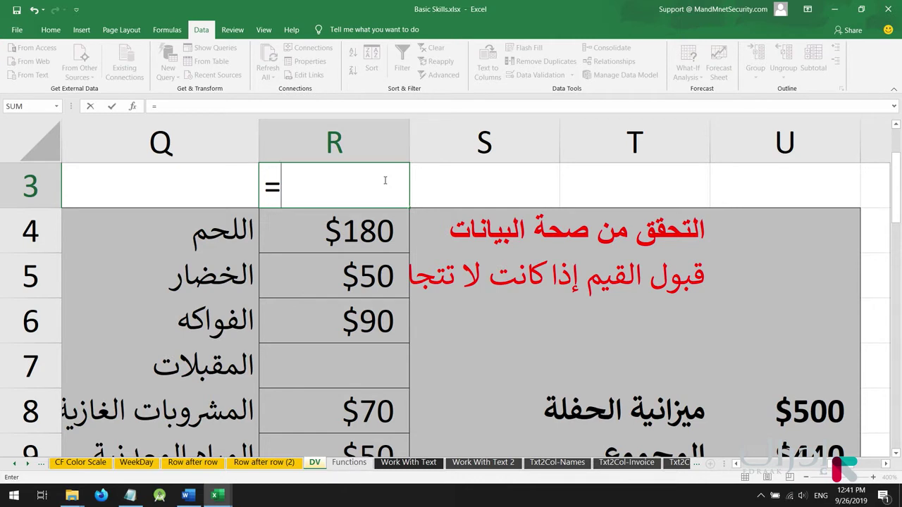
pyautogui.write('sum')
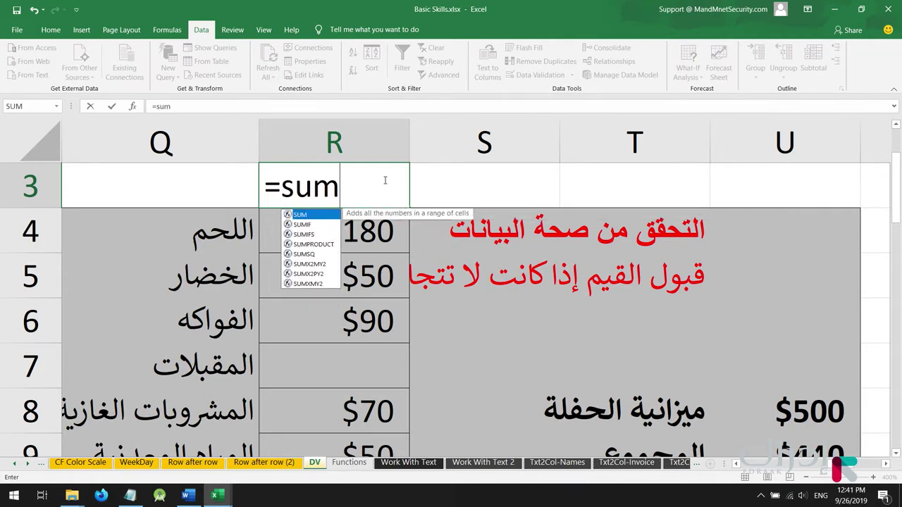
pyautogui.press('Tab')
pyautogui.moveTo(295, 250); pyautogui.dragTo(317, 371)
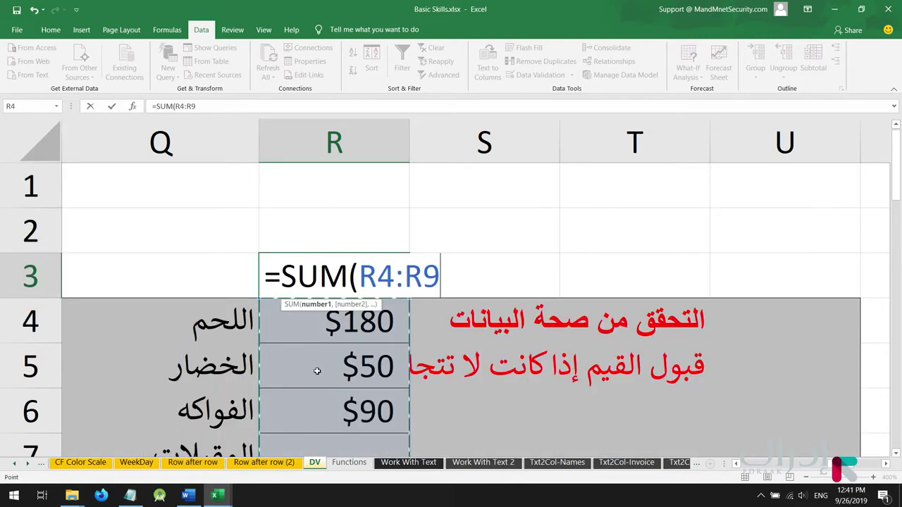
pyautogui.press('F4')
# Extend the R3 formula to test whether the sum is less than the party budget, referenced absolutely as $U$8
pyautogui.write(')<')
pyautogui.scroll(-1, 422, 395)
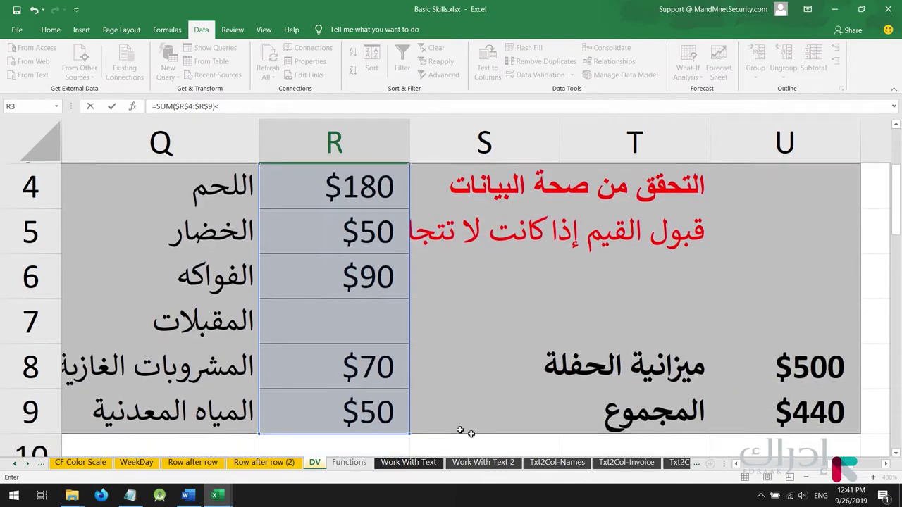
pyautogui.click(769, 365)
pyautogui.scroll(1, 670, 325)
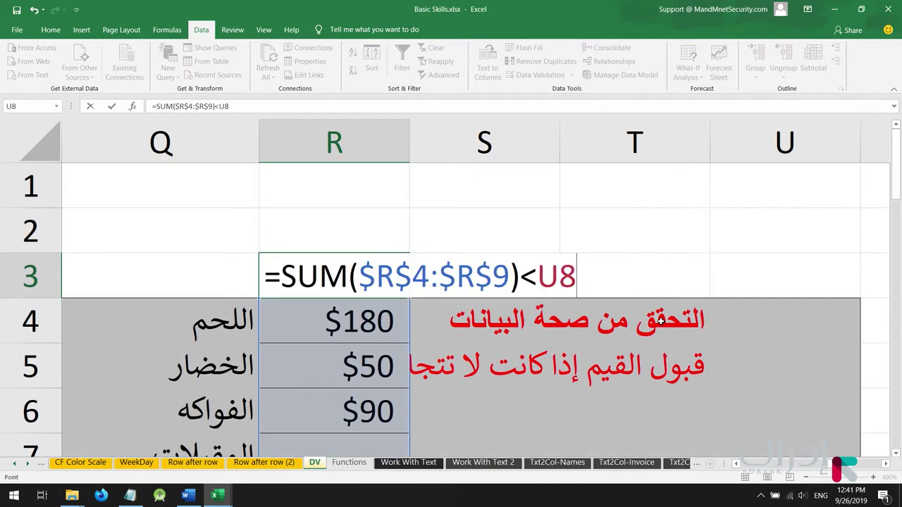
pyautogui.press('F8')
pyautogui.press('F4')
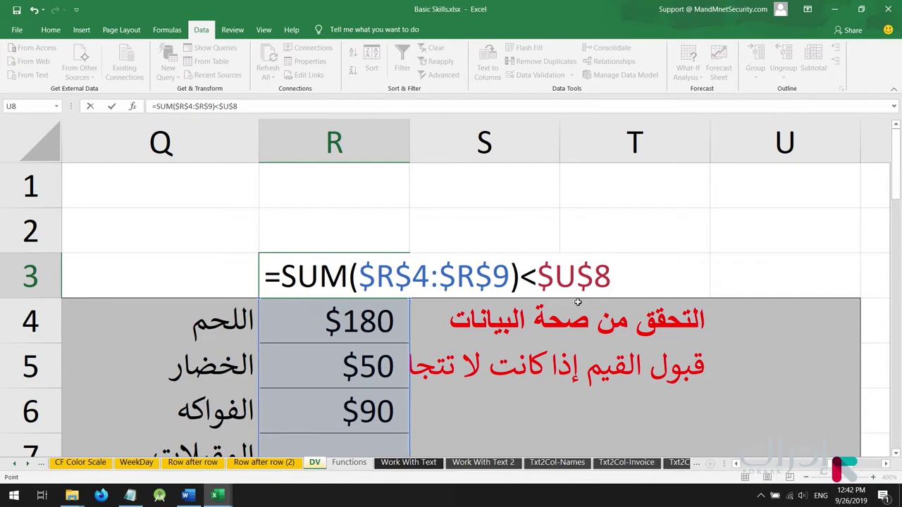
# Confirm the budget check in R3 and copy its formula text, =SUM($R$4:$R$9)<$U$8
pyautogui.scroll(-1, 626, 331)
pyautogui.scroll(1, 655, 366)
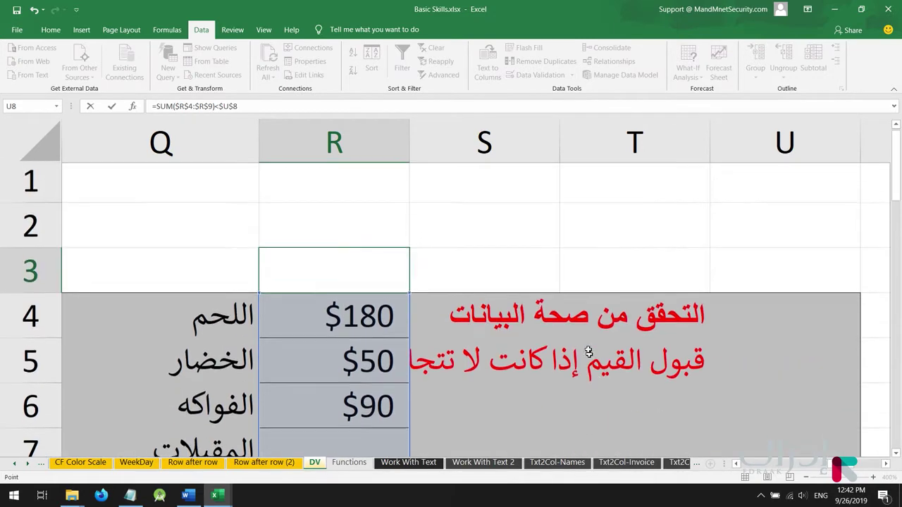
pyautogui.press('Return')
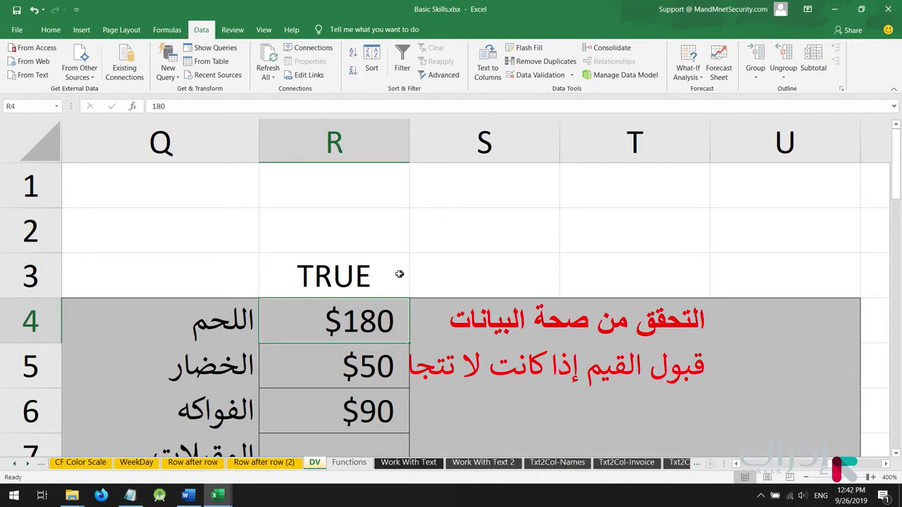
pyautogui.doubleClick(399, 275)
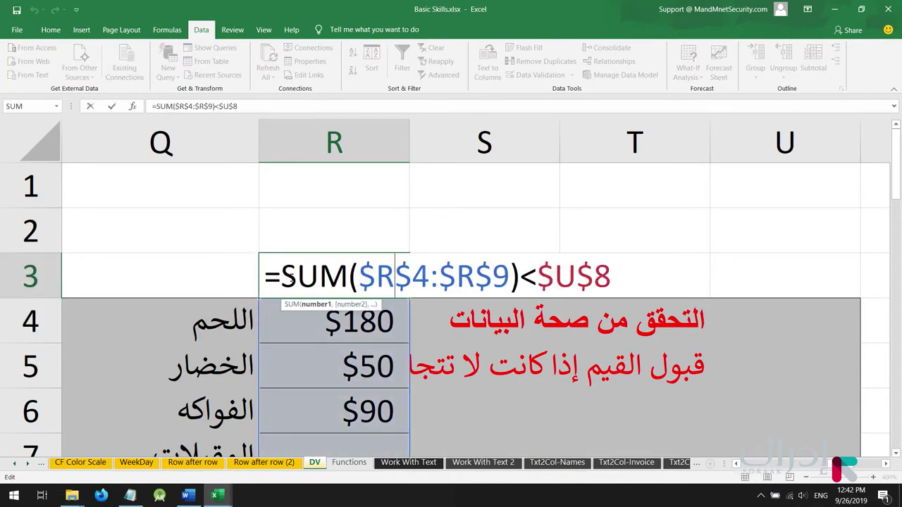
pyautogui.moveTo(263, 276); pyautogui.dragTo(628, 281)
pyautogui.hotkey('ctrl', 'c')
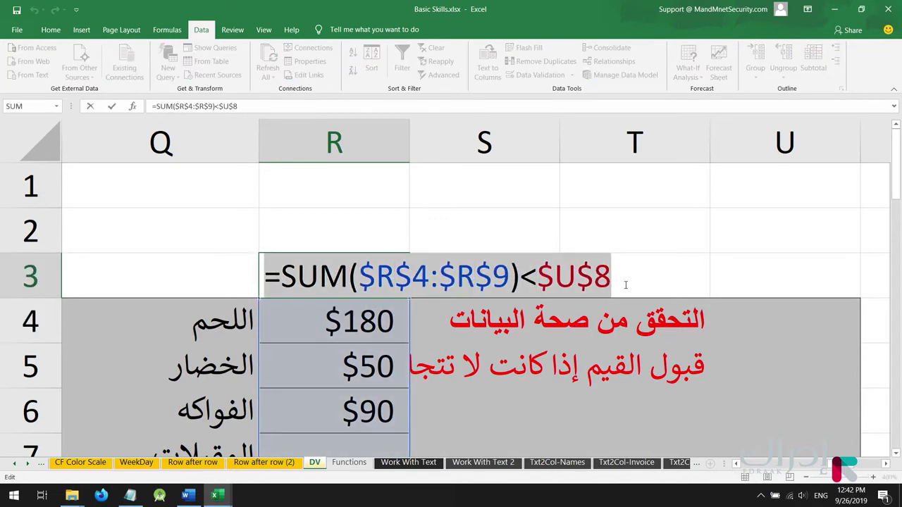
pyautogui.press('Return')
# Test the R3 check by entering 365 in the appetizers cell R7, and clear the cell again
pyautogui.scroll(-1, 624, 284)
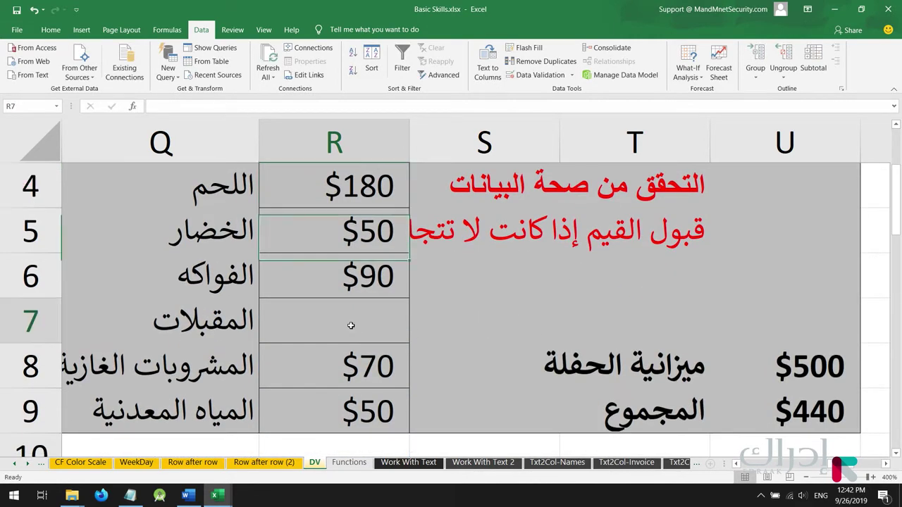
pyautogui.click(352, 324)
pyautogui.scroll(1, 461, 333)
pyautogui.write('365')
pyautogui.press('Return')
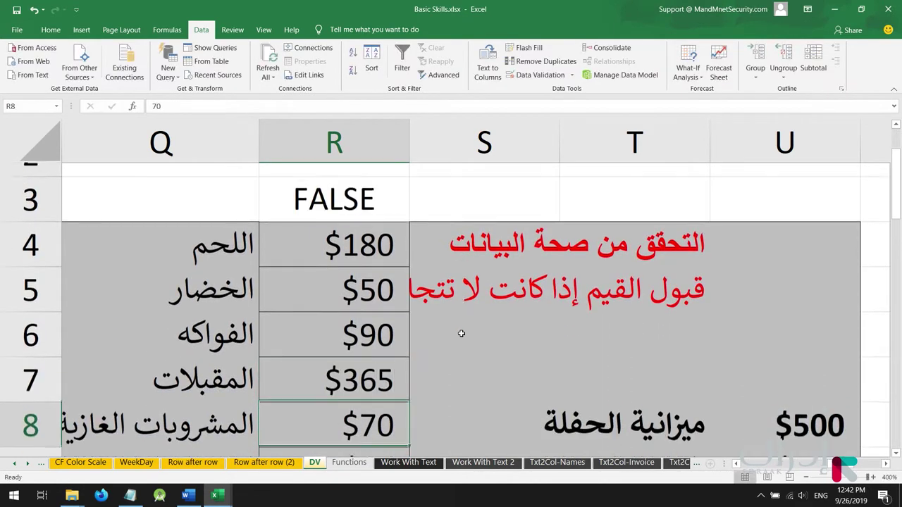
pyautogui.click(378, 355)
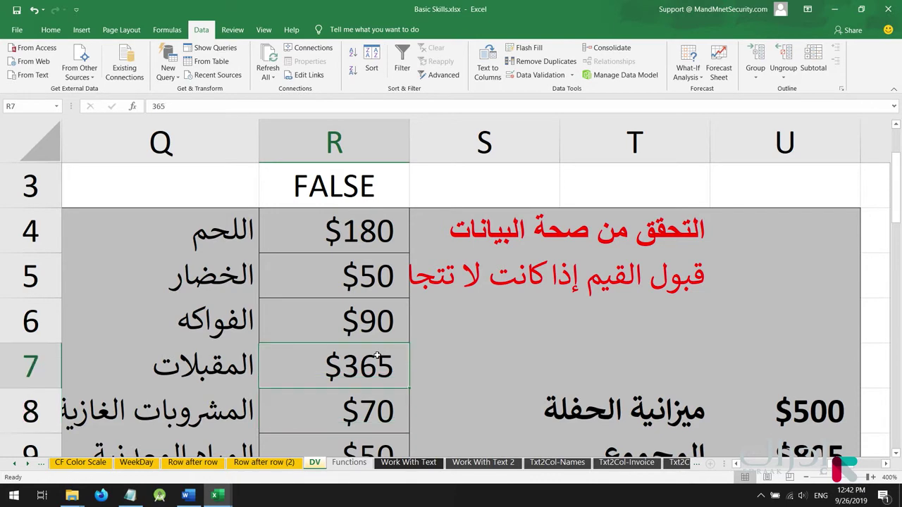
pyautogui.press('Delete')
pyautogui.scroll(1, 377, 356)
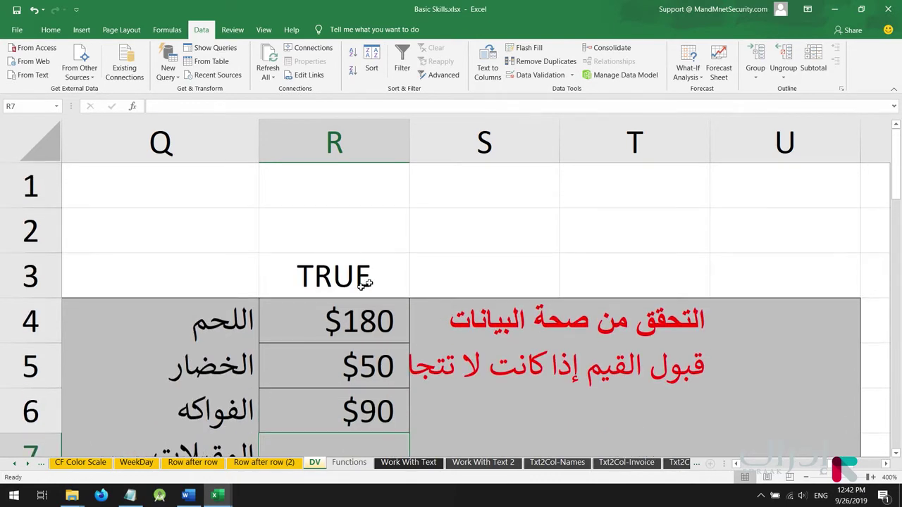
# Apply a Custom data validation rule to the expenses R4:R9 using the copied formula =SUM($R$4:$R$9)<$U$8
pyautogui.click(360, 321)
pyautogui.moveTo(359, 321); pyautogui.dragTo(359, 429)
pyautogui.scroll(2, 359, 394)
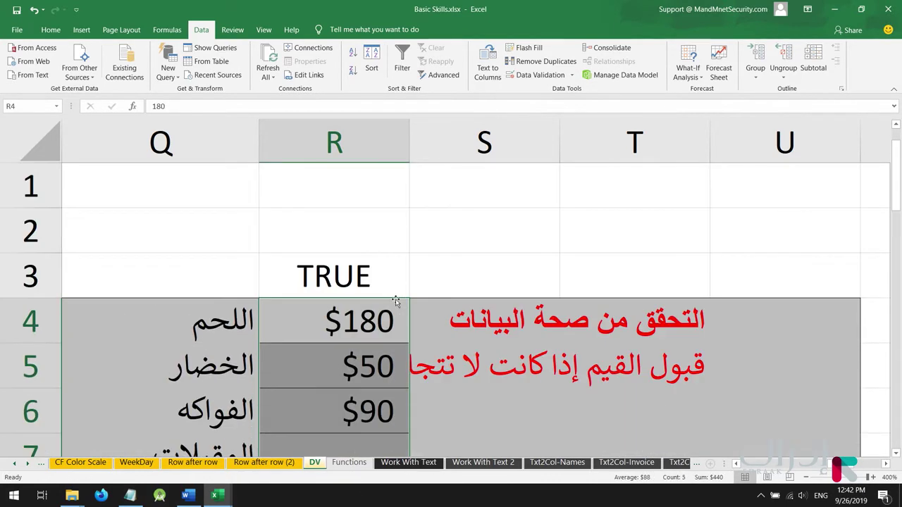
pyautogui.click(536, 74)
pyautogui.click(429, 117)
pyautogui.click(381, 185)
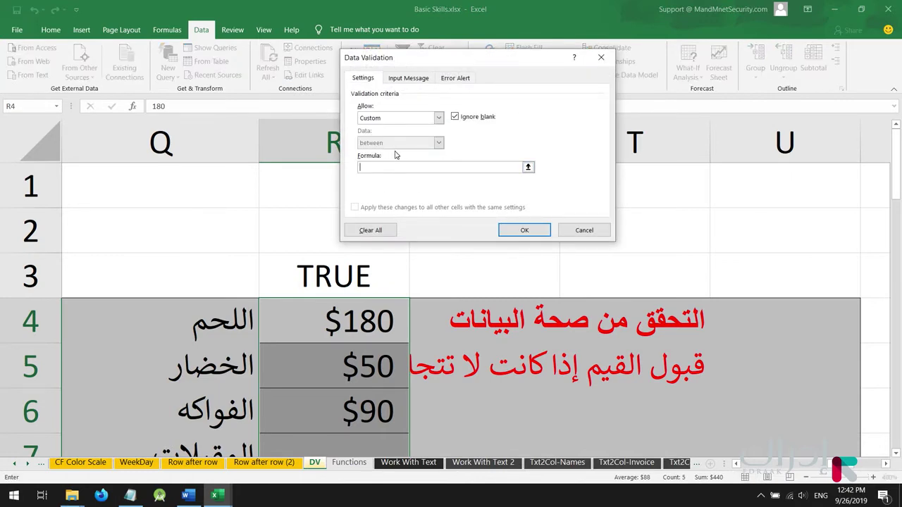
pyautogui.hotkey('ctrl', 'v')
pyautogui.click(524, 230)
# Try to enter 365 in cell R7 to test the validation rule, and cancel the entry
pyautogui.scroll(-2, 341, 242)
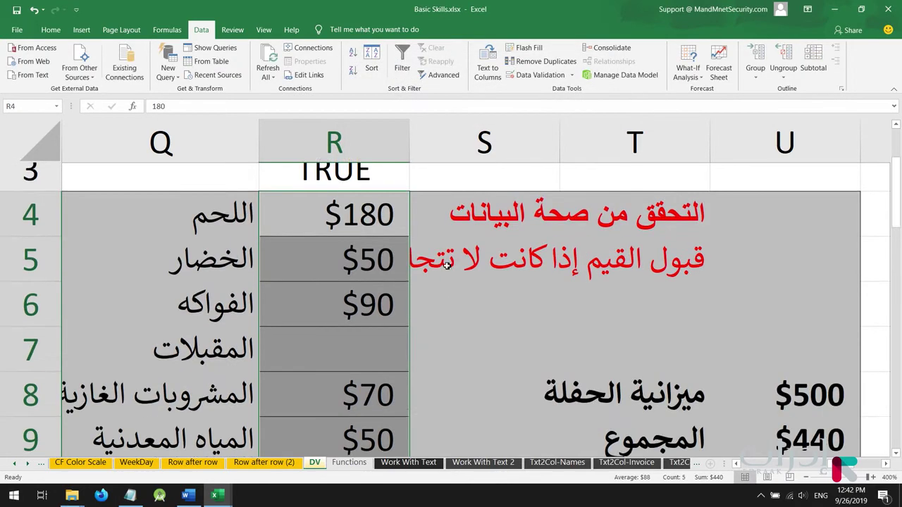
pyautogui.press('Down')
pyautogui.press('Down')
pyautogui.press('Down')
pyautogui.scroll(2, 412, 253)
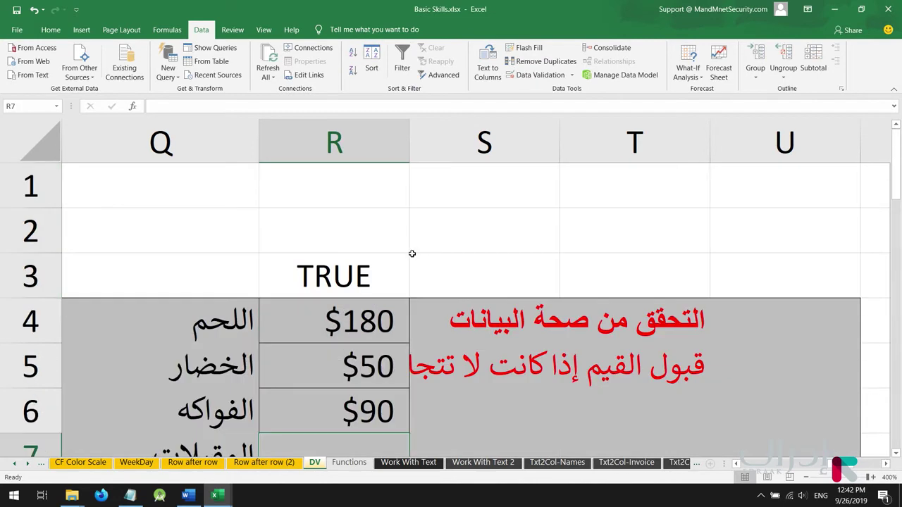
pyautogui.write('365')
pyautogui.scroll(-1, 412, 254)
pyautogui.press('Return')
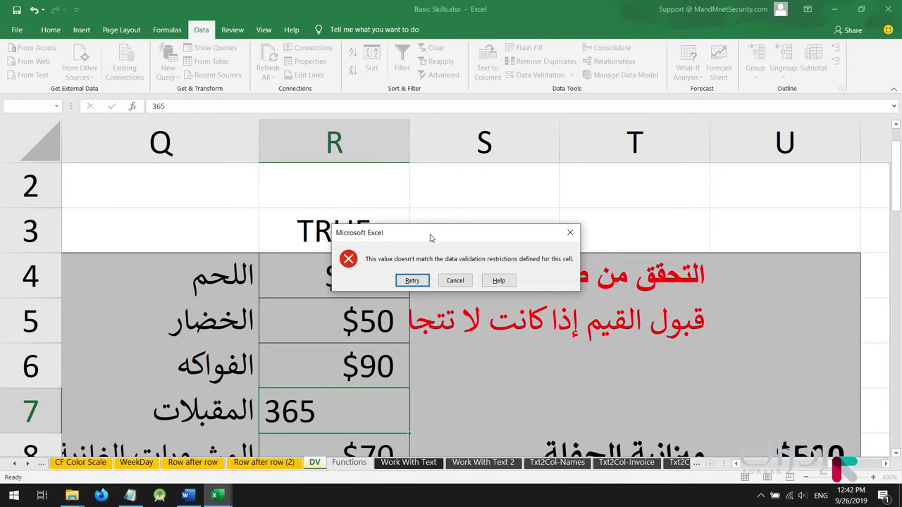
pyautogui.moveTo(431, 239); pyautogui.dragTo(456, 227)
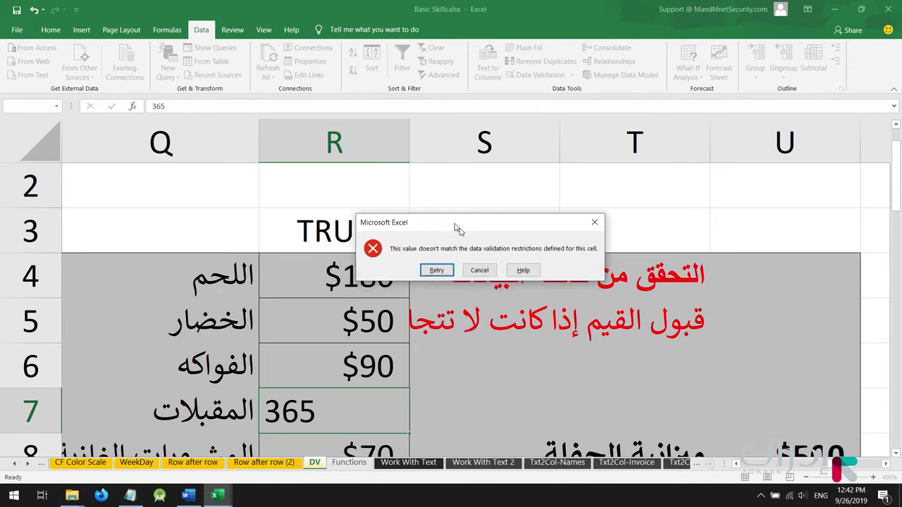
pyautogui.click(477, 274)
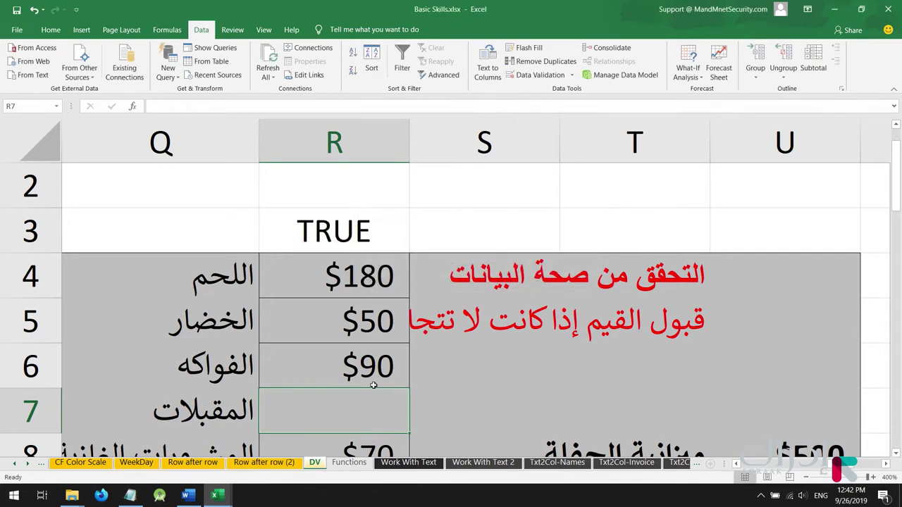
# Enter 40 as the appetizers expense in cell R7 and check it against the total and the budget
pyautogui.write('40')
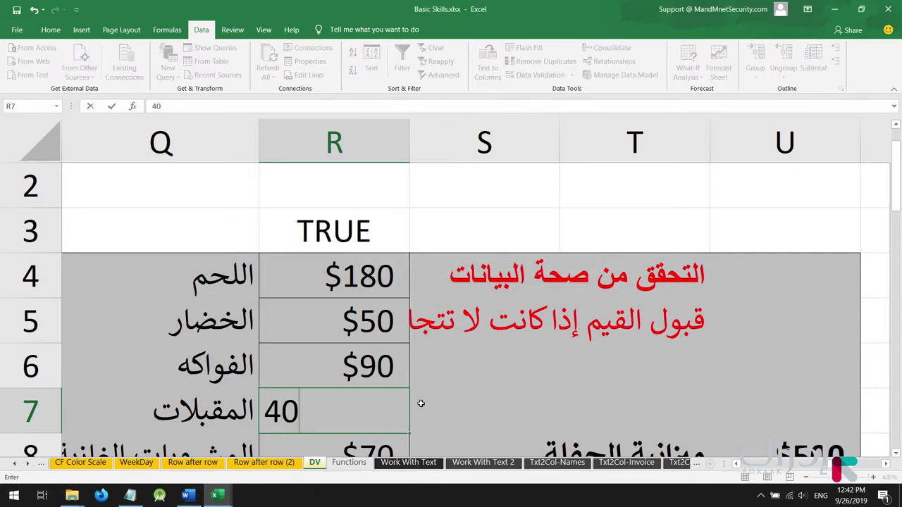
pyautogui.press('Return')
pyautogui.scroll(-1, 456, 383)
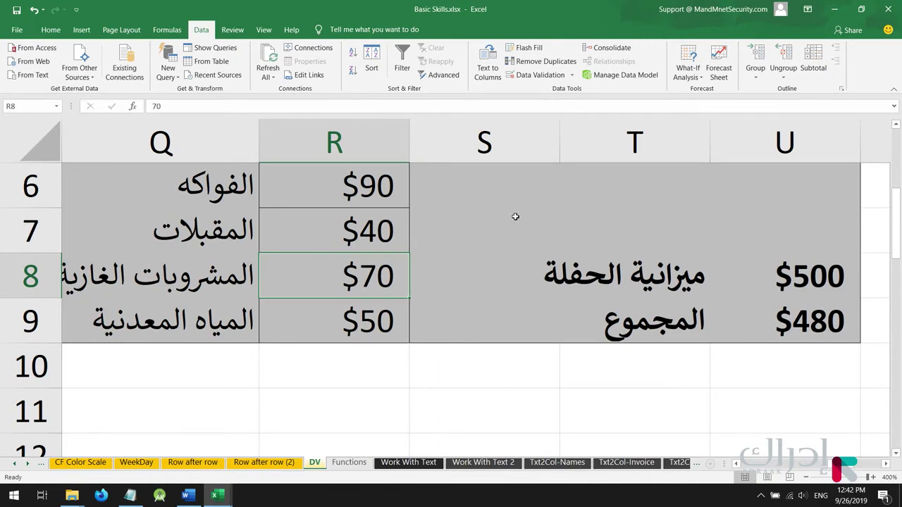
pyautogui.scroll(1, 515, 219)
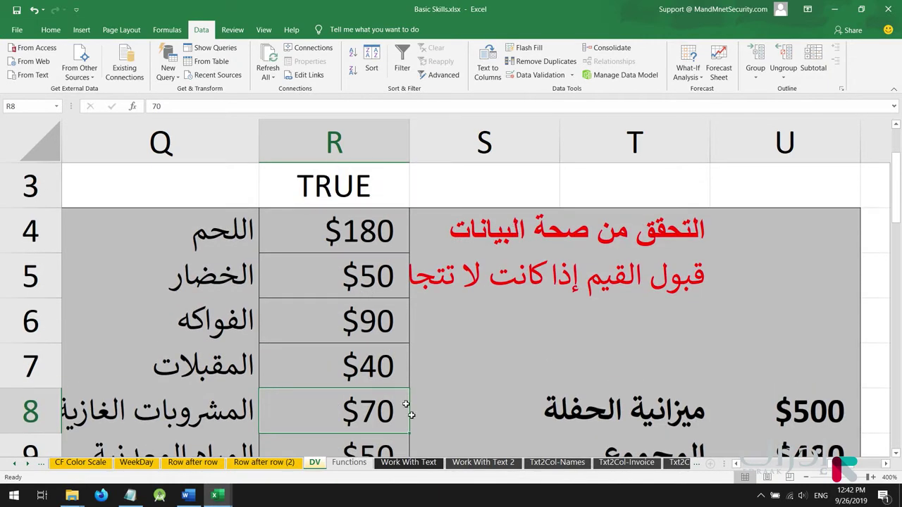
pyautogui.moveTo(867, 477); pyautogui.dragTo(852, 477)
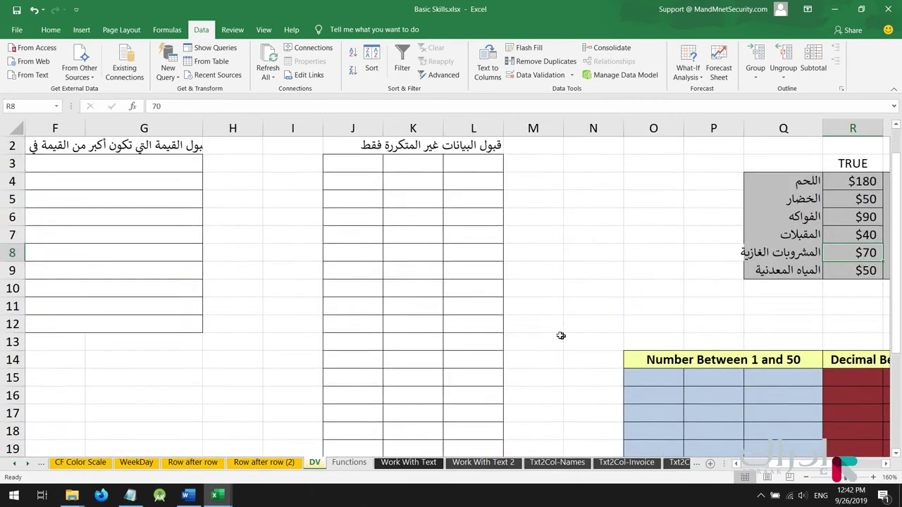
pyautogui.moveTo(486, 183); pyautogui.dragTo(477, 405)
pyautogui.scroll(3, 479, 393)
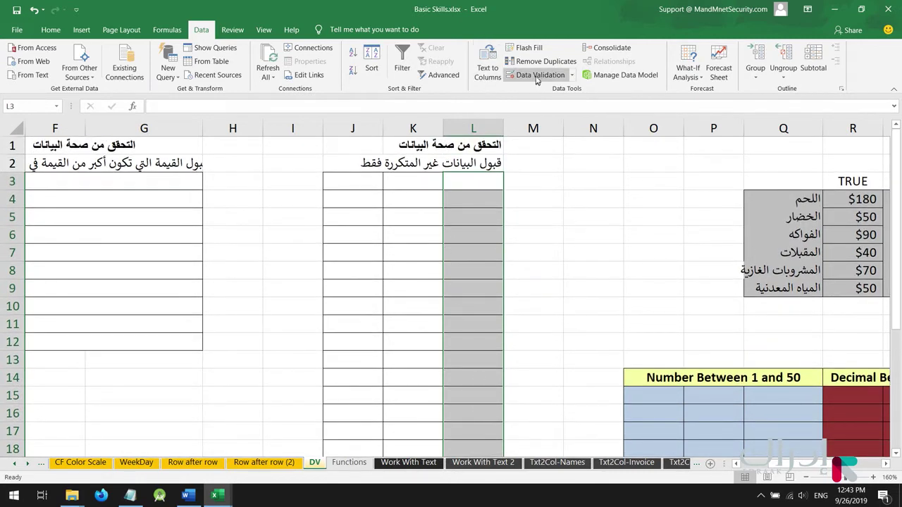
pyautogui.click(537, 75)
pyautogui.click(430, 117)
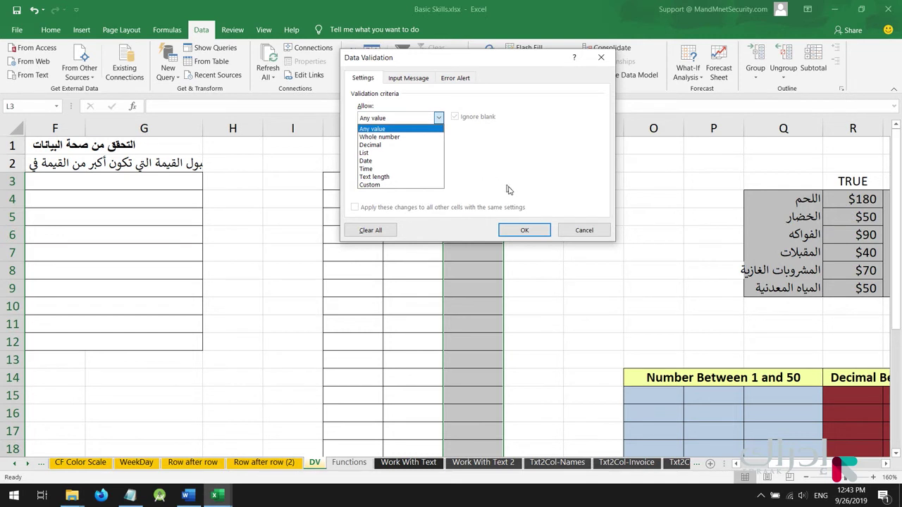
pyautogui.click(585, 230)
pyautogui.click(584, 230)
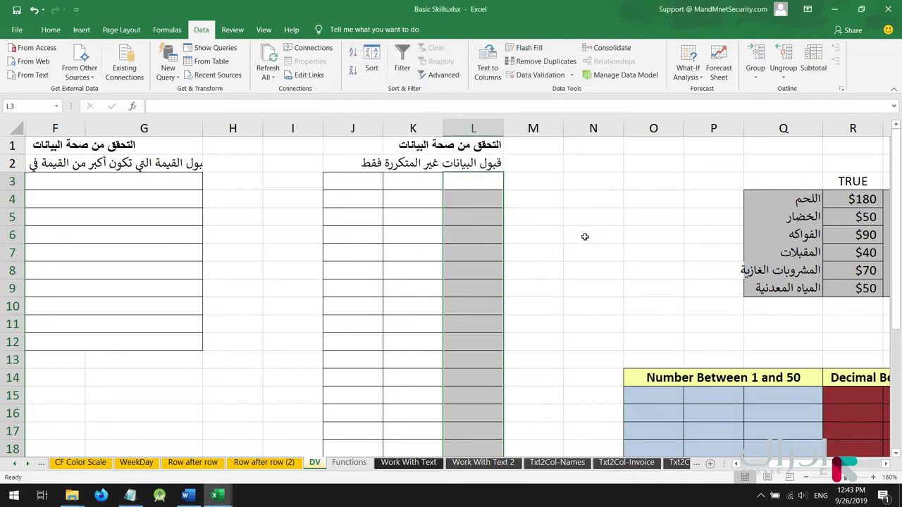
# Start a COUNTIF formula in cell N3 with the absolute range $L$3:$L$22
pyautogui.click(598, 176)
pyautogui.write('=c')
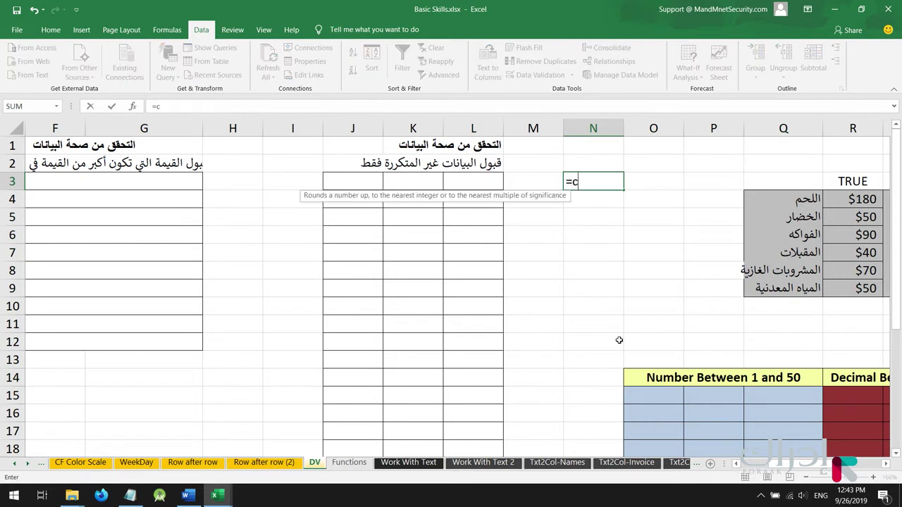
pyautogui.write('ounti')
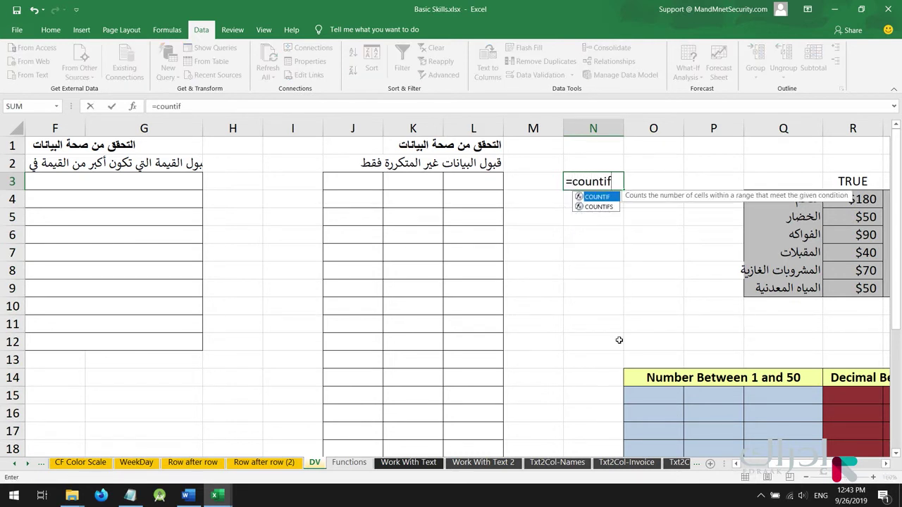
pyautogui.write('f')
pyautogui.press('Tab')
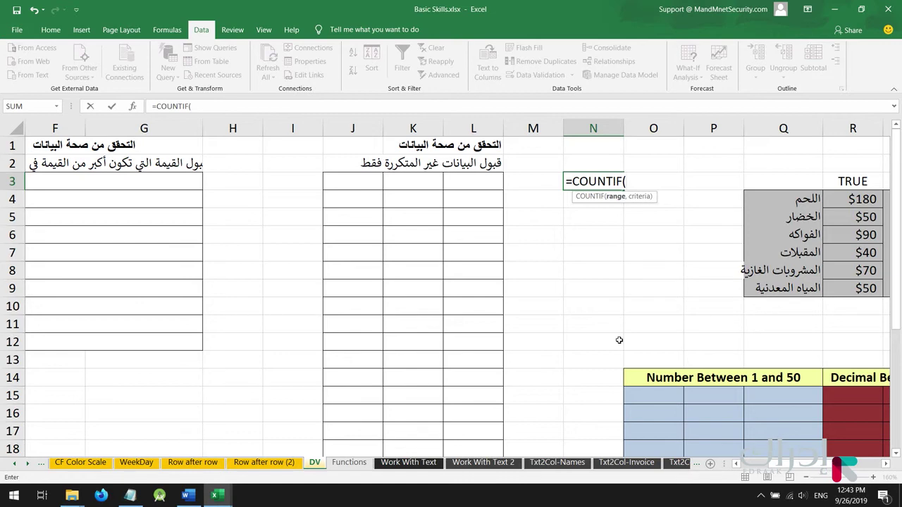
pyautogui.moveTo(475, 181); pyautogui.dragTo(491, 356)
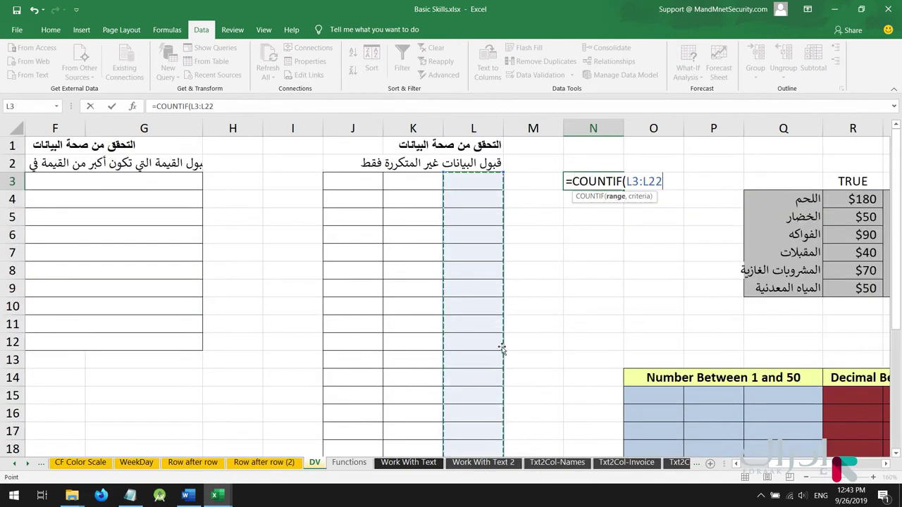
pyautogui.press('F4')
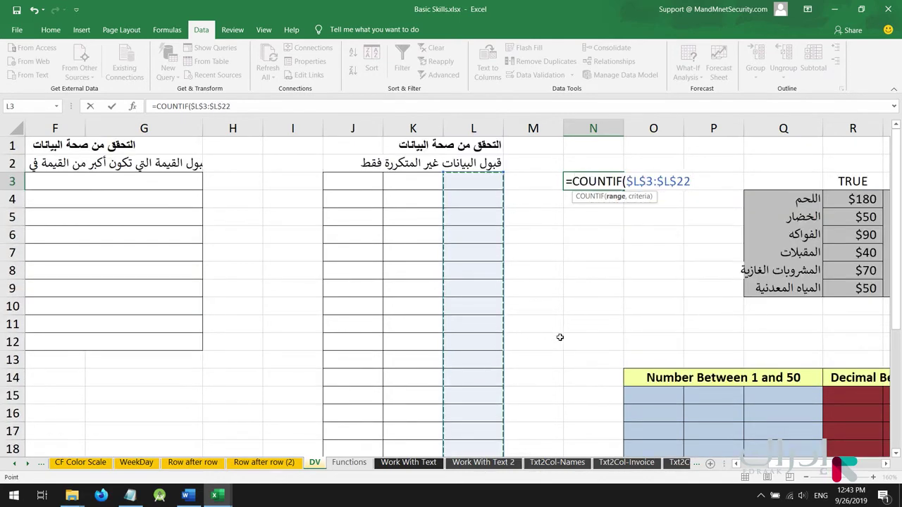
# Complete the N3 formula with the relative reference L3 as the criteria
pyautogui.write(',')
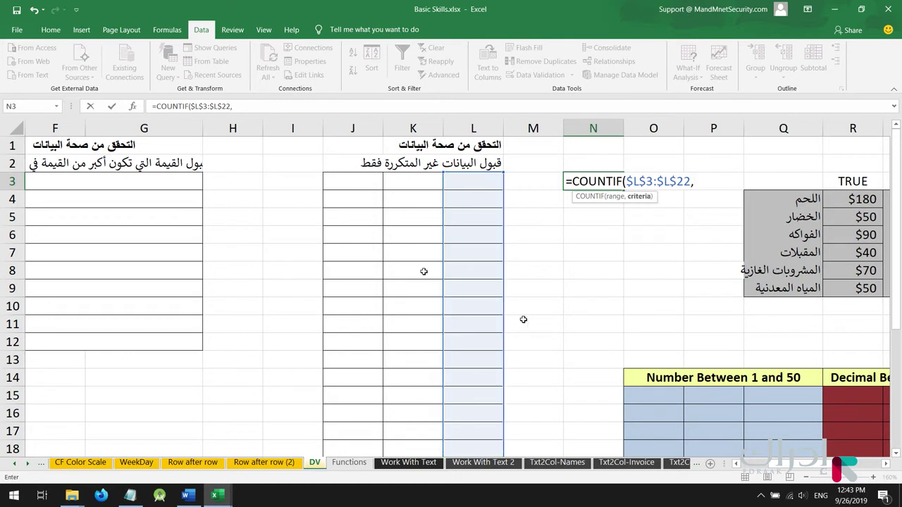
pyautogui.click(487, 182)
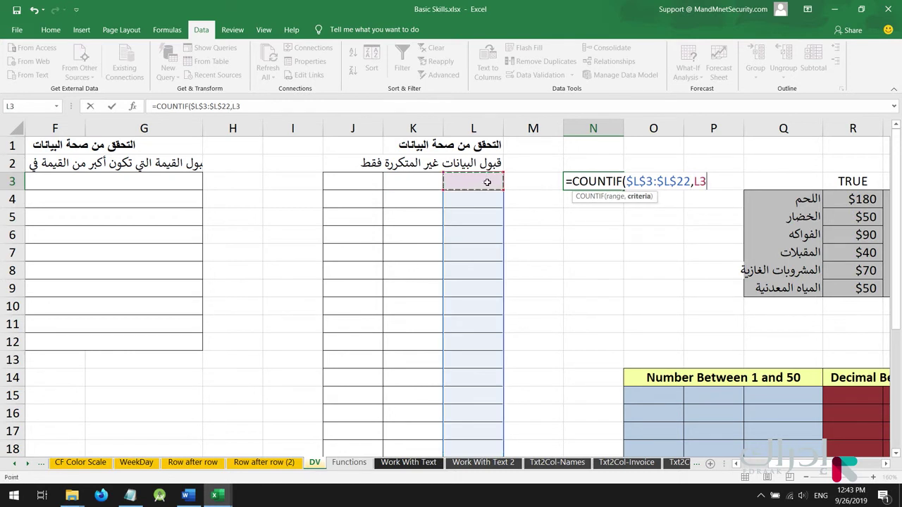
pyautogui.write(')')
pyautogui.press('Return')
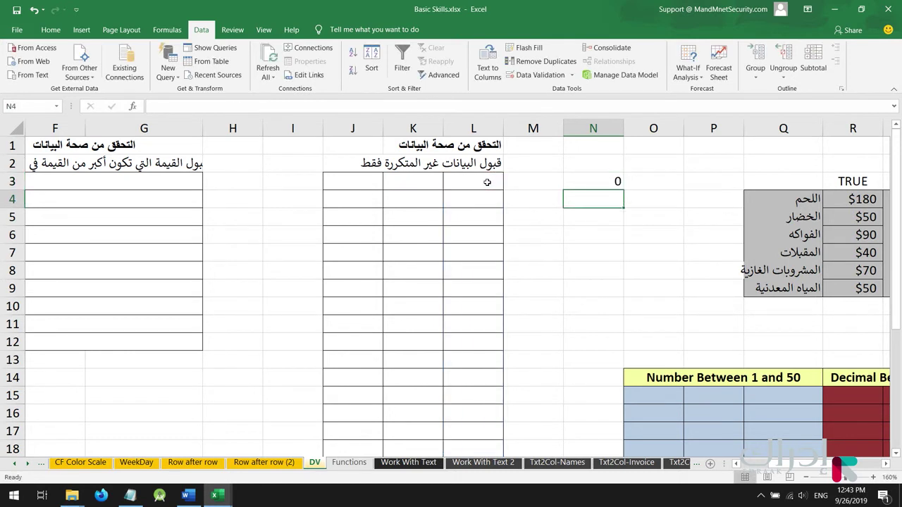
# Enter the duplicate value 1 in cells L3 and L13 to test the count
pyautogui.click(479, 186)
pyautogui.write('1')
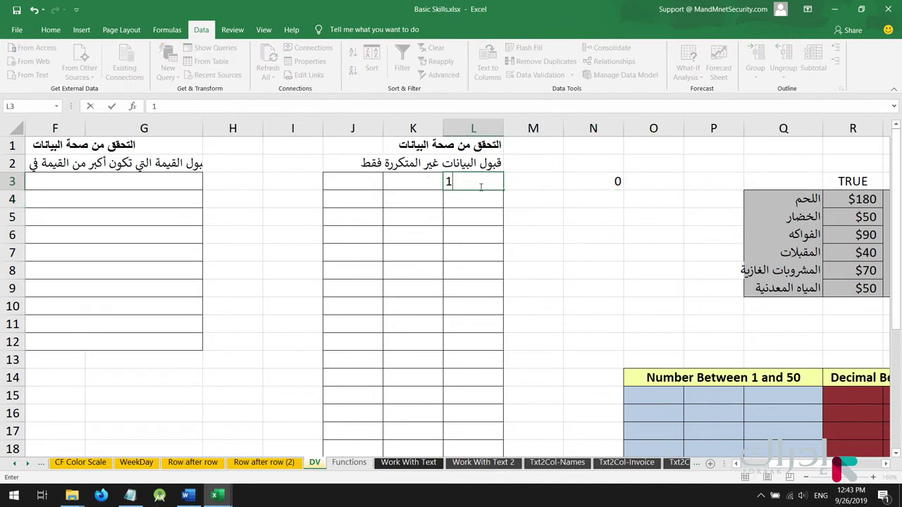
pyautogui.press('Return')
pyautogui.press('Down')
pyautogui.press('Down')
pyautogui.press('Down')
pyautogui.press('Down')
pyautogui.press('Down')
pyautogui.press('Down')
pyautogui.press('Down')
pyautogui.press('Down')
pyautogui.press('Down')
pyautogui.write('1')
pyautogui.press('Return')
# Extend the COUNTIF formula in N3 with =1 so it tests whether the L3 value occurs only once
pyautogui.click(589, 179)
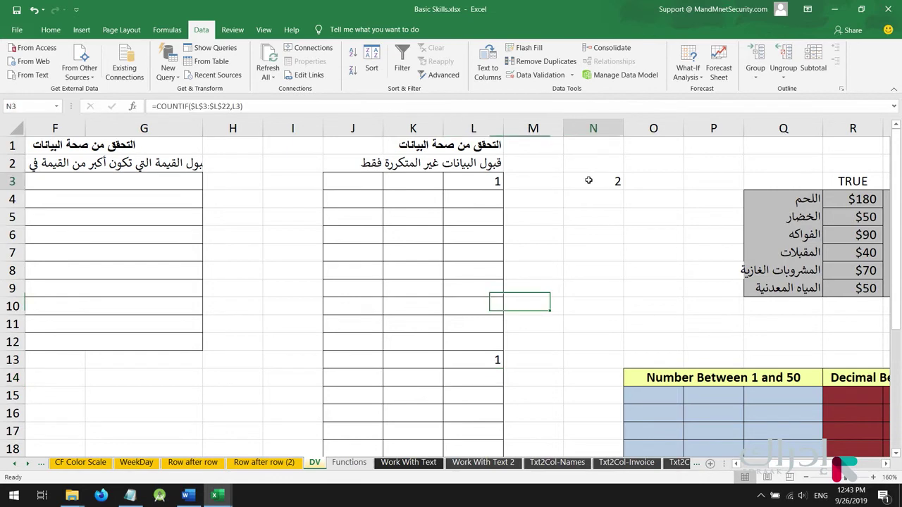
pyautogui.moveTo(475, 181); pyautogui.dragTo(492, 365)
pyautogui.scroll(3, 624, 225)
pyautogui.doubleClick(590, 180)
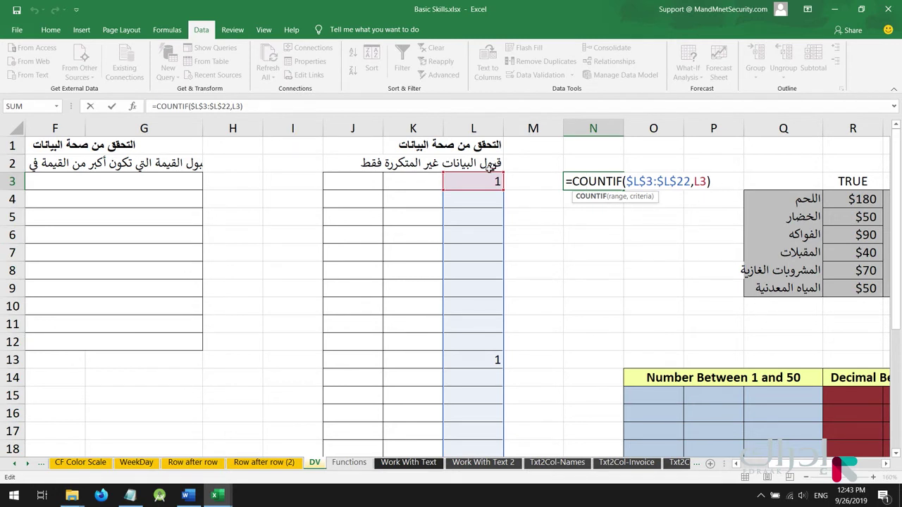
pyautogui.click(730, 180)
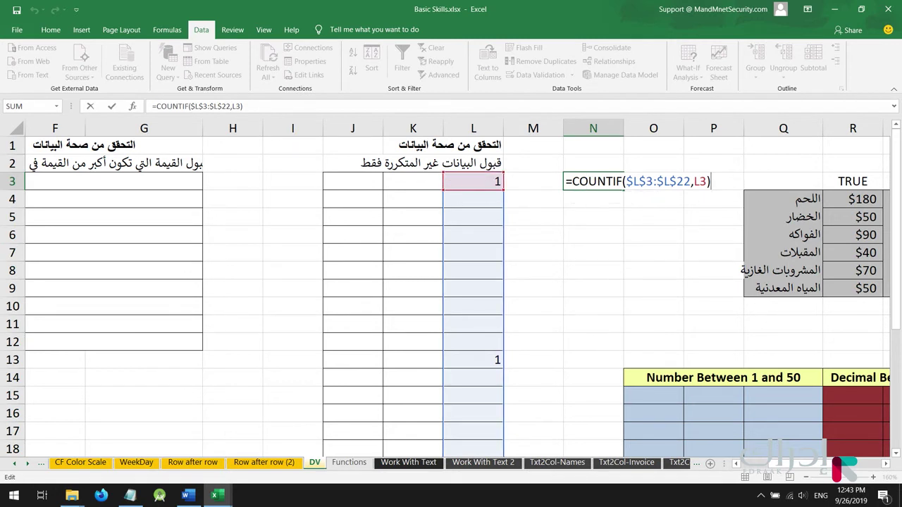
pyautogui.write('=1')
pyautogui.press('Return')
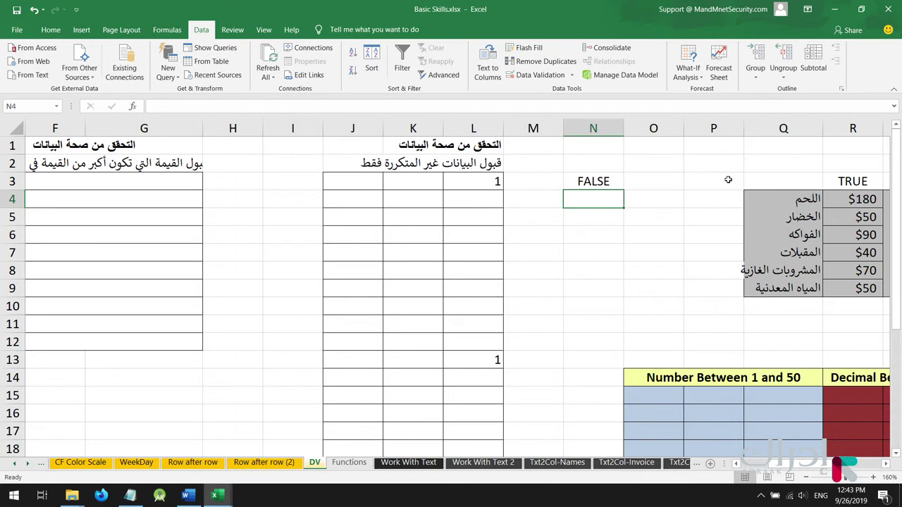
# Test the N3 formula by clearing L13, re-entering the duplicate value 1 there, and clearing it again
pyautogui.click(467, 360)
pyautogui.press('Delete')
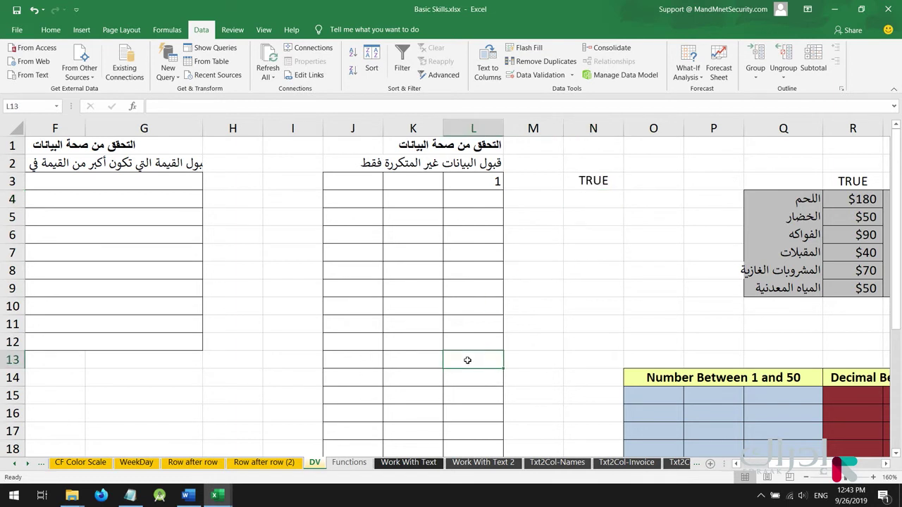
pyautogui.write('1')
pyautogui.press('Return')
pyautogui.click(475, 361)
pyautogui.press('Delete')
# Copy the full COUNTIF formula text from cell N3 without changing it
pyautogui.click(594, 180)
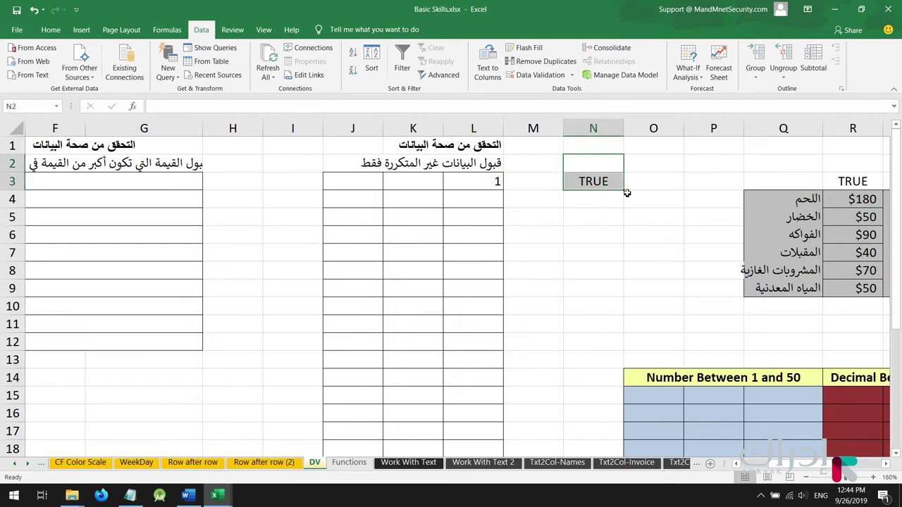
pyautogui.doubleClick(604, 177)
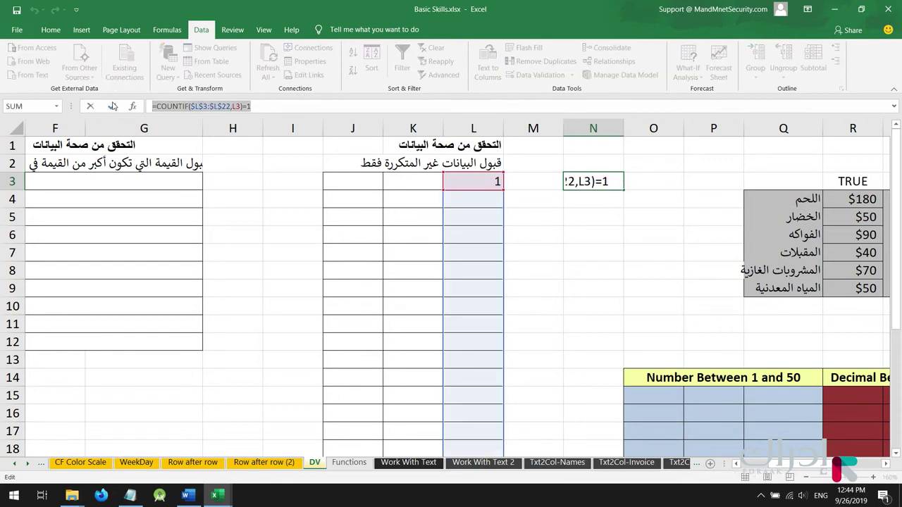
pyautogui.press('Return')
# Apply Custom data validation to L3:L22 with the copied formula =COUNTIF($L$3:$L$22,L3)=1
pyautogui.moveTo(483, 181); pyautogui.dragTo(477, 393)
pyautogui.scroll(3, 524, 322)
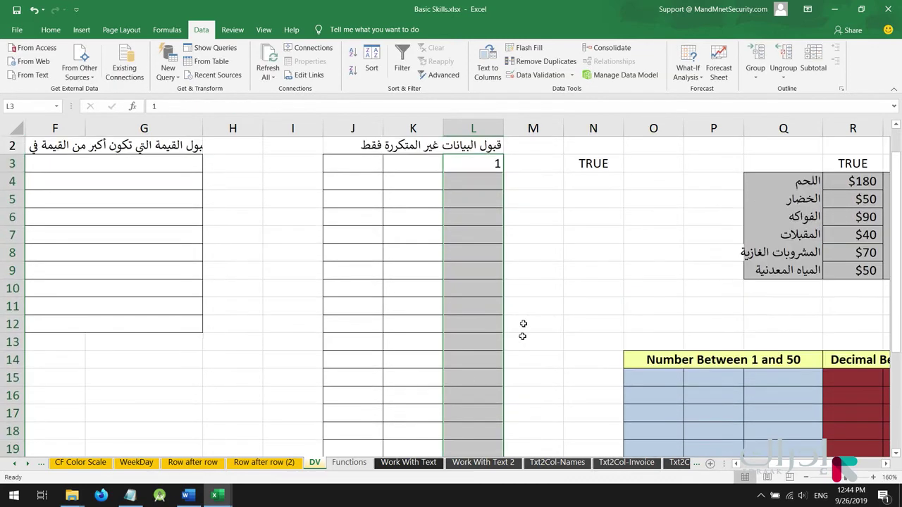
pyautogui.click(534, 76)
pyautogui.click(438, 118)
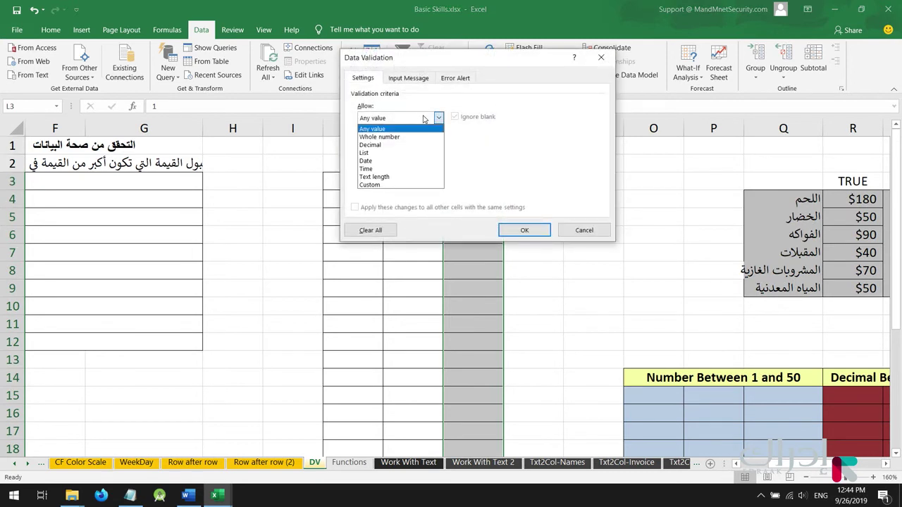
pyautogui.click(371, 185)
pyautogui.click(390, 169)
pyautogui.hotkey('ctrl', 'v')
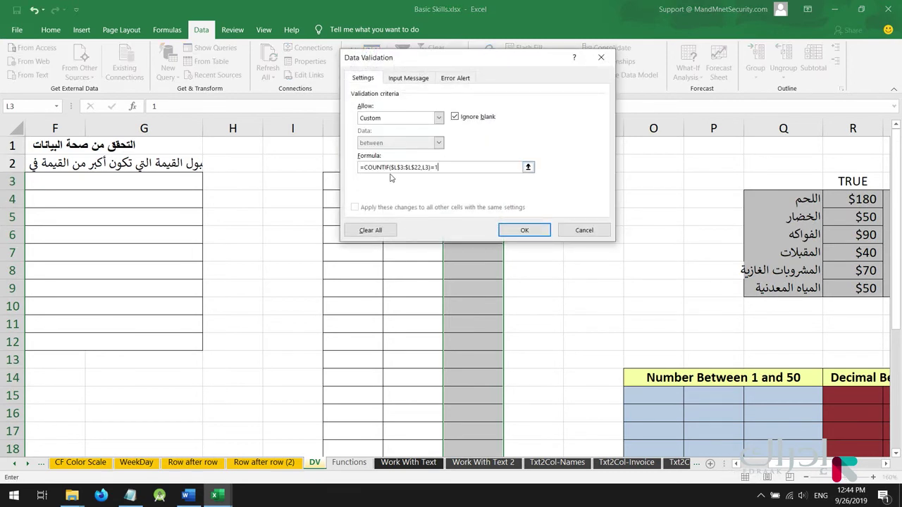
pyautogui.click(523, 227)
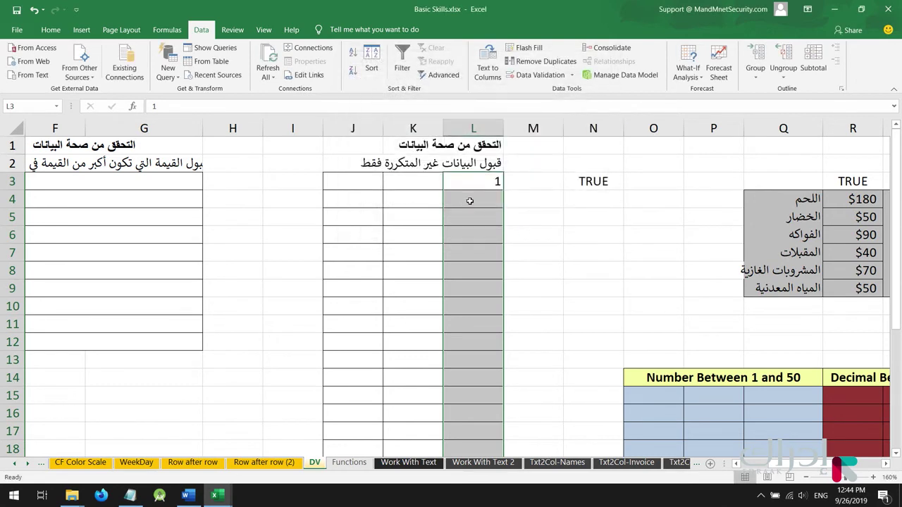
# Try to enter the duplicate value 1 in cell L12, retry it, and cancel the entry
pyautogui.click(455, 338)
pyautogui.write('1')
pyautogui.press('Return')
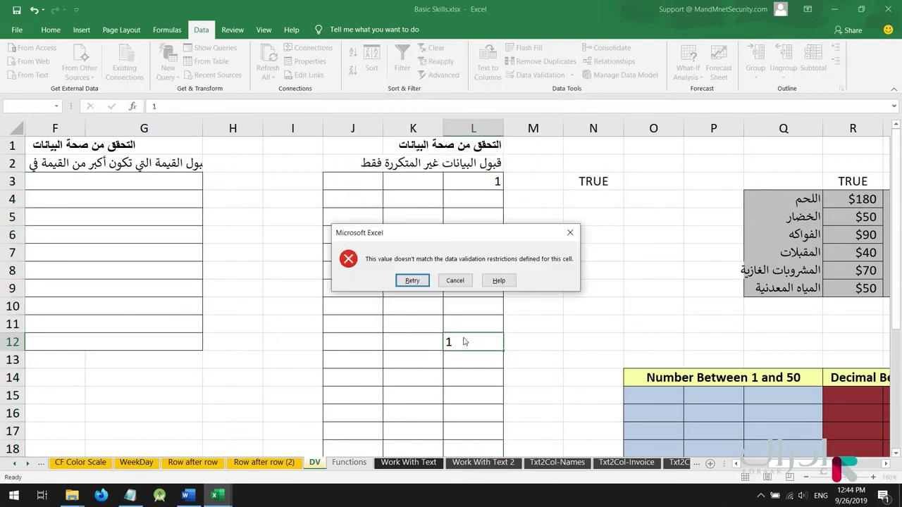
pyautogui.press('Return')
pyautogui.press('Return')
pyautogui.press('Return')
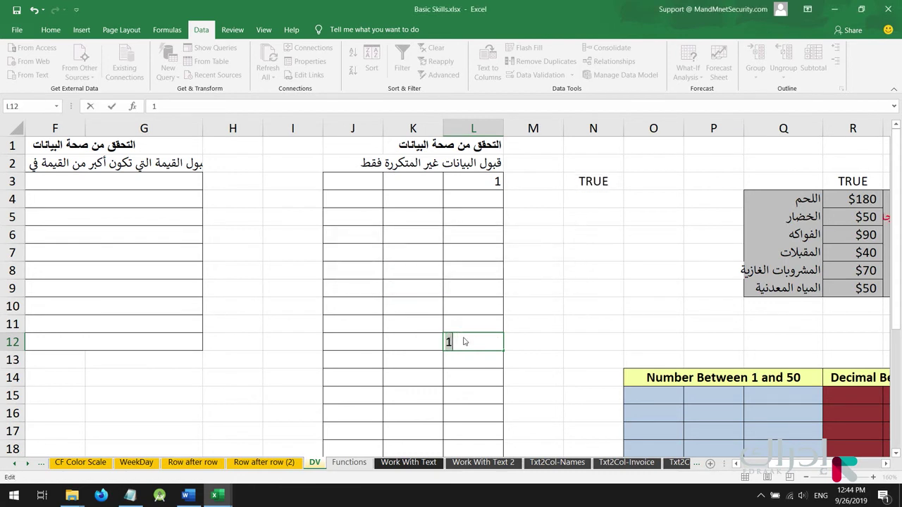
pyautogui.press('Return')
pyautogui.press('Return')
pyautogui.press('Escape')
pyautogui.press('Return')
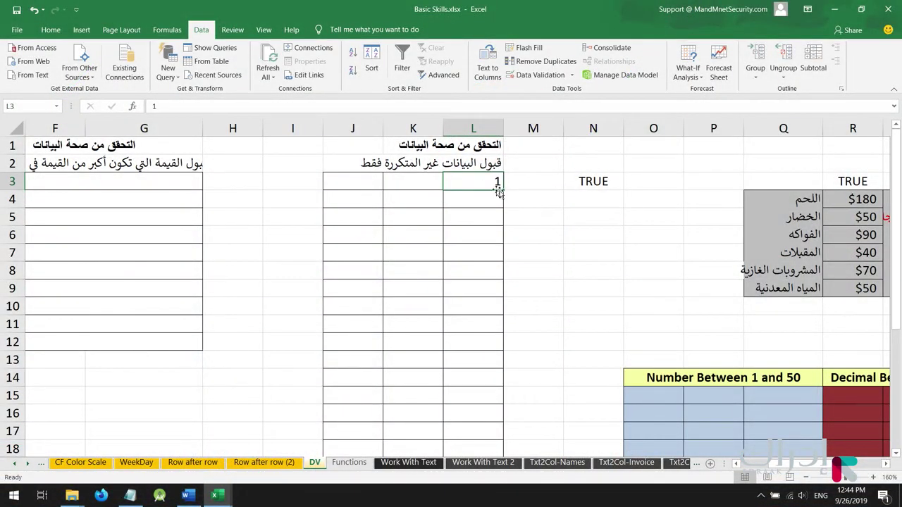
# Fill the value 1 from L3 down through L9, and try to enter 1 manually in L10
pyautogui.moveTo(505, 191); pyautogui.dragTo(485, 302)
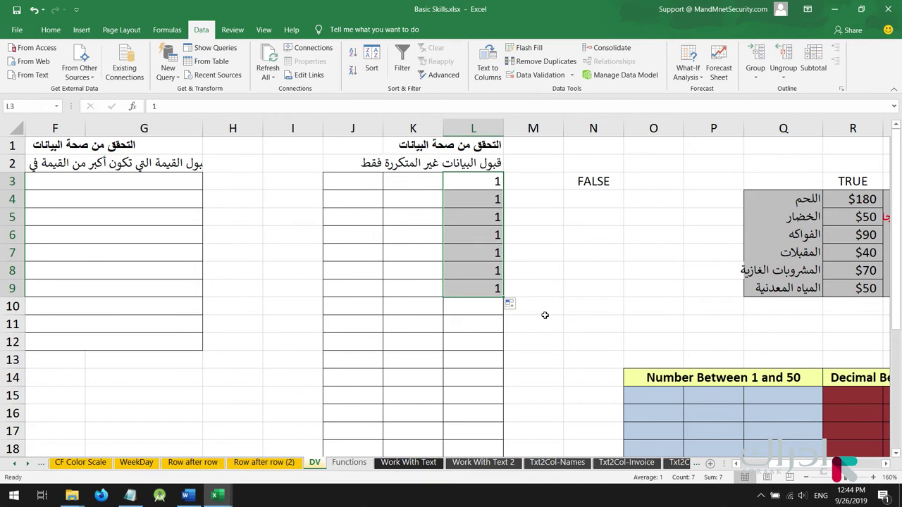
pyautogui.moveTo(472, 180); pyautogui.dragTo(486, 298)
pyautogui.click(486, 300)
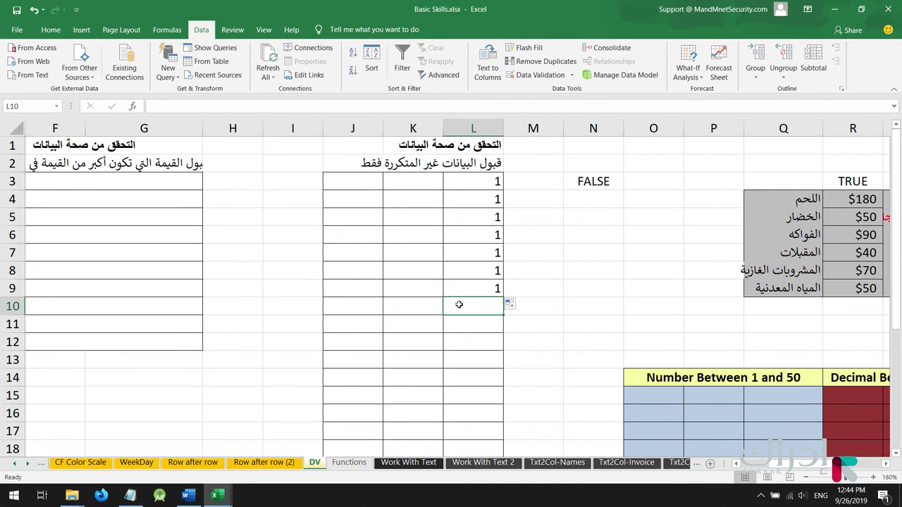
pyautogui.write('1')
pyautogui.press('Return')
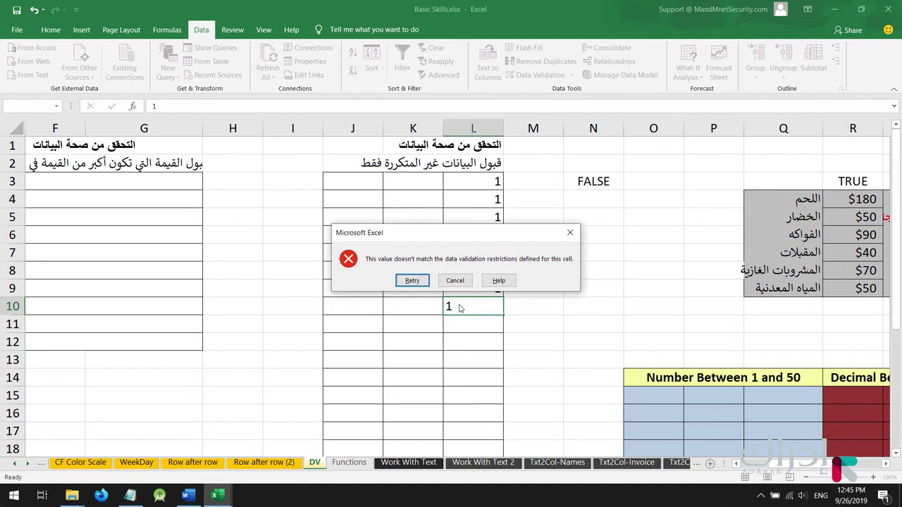
pyautogui.press('Escape')
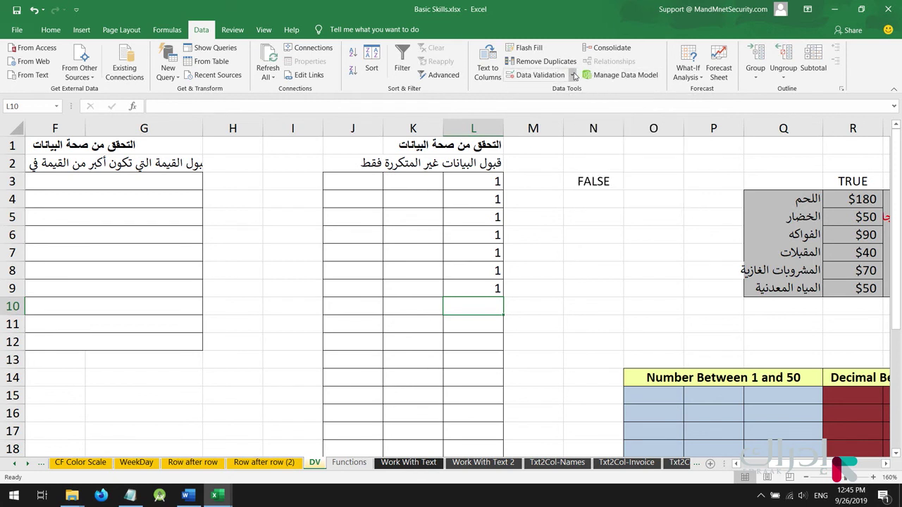
# Circle the invalid data on the sheet
pyautogui.click(574, 75)
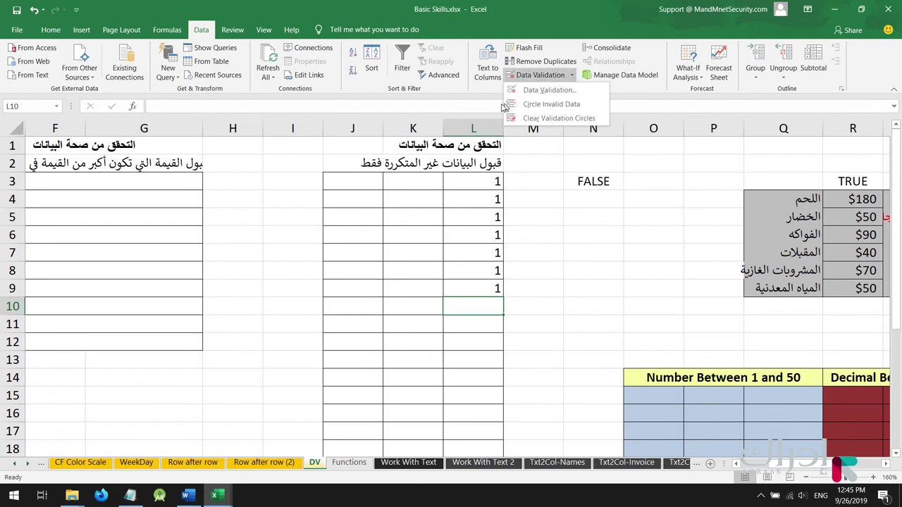
pyautogui.click(573, 104)
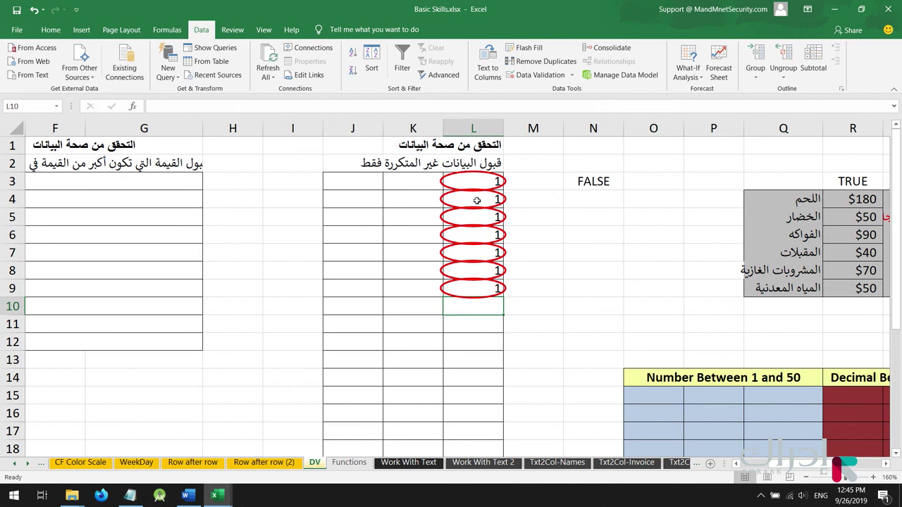
# Delete the duplicate values in L4:L9 and clear the validation circles
pyautogui.moveTo(477, 201); pyautogui.dragTo(457, 286)
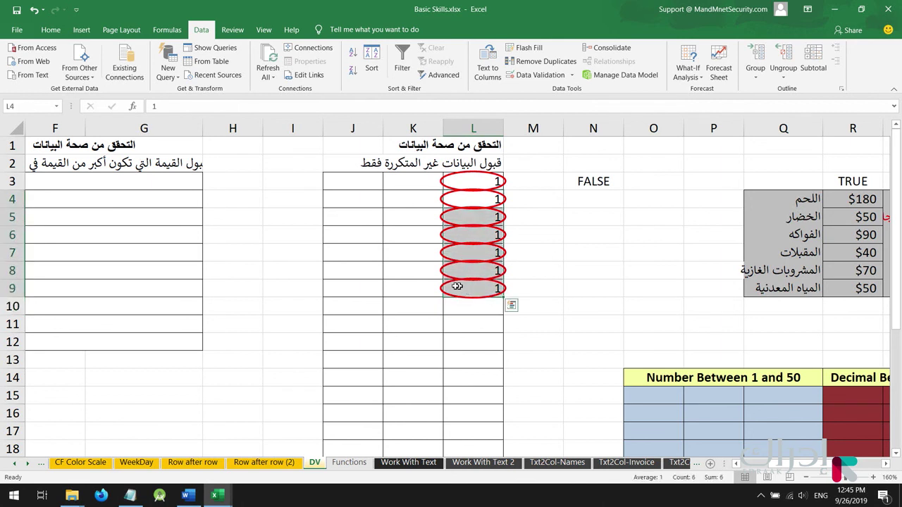
pyautogui.press('Delete')
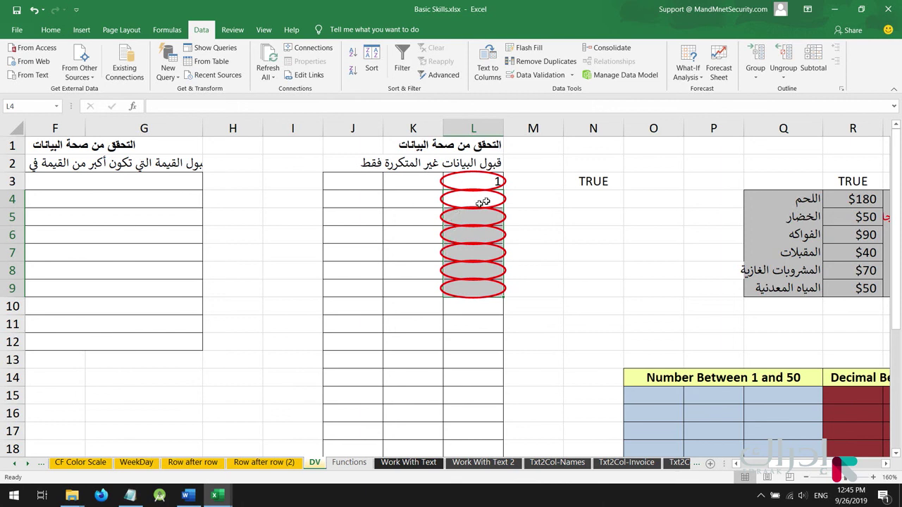
pyautogui.click(572, 74)
pyautogui.click(573, 119)
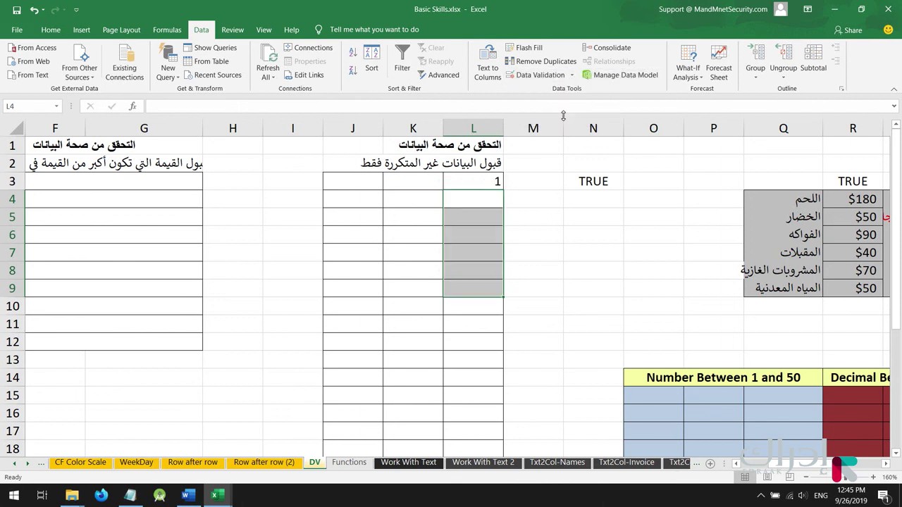
# Run Circle Invalid Data again and check column L for any remaining invalid entries
pyautogui.click(571, 76)
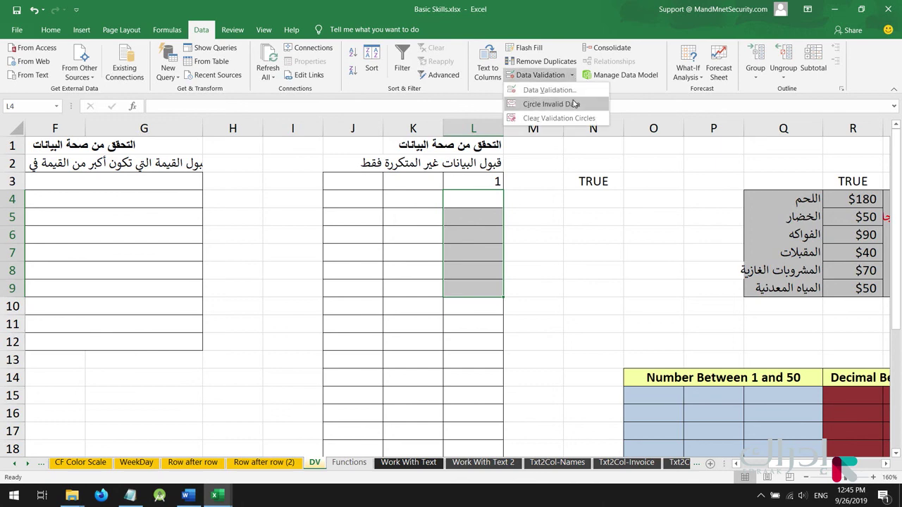
pyautogui.click(576, 105)
pyautogui.click(492, 224)
pyautogui.scroll(-4, 447, 238)
pyautogui.scroll(4, 447, 238)
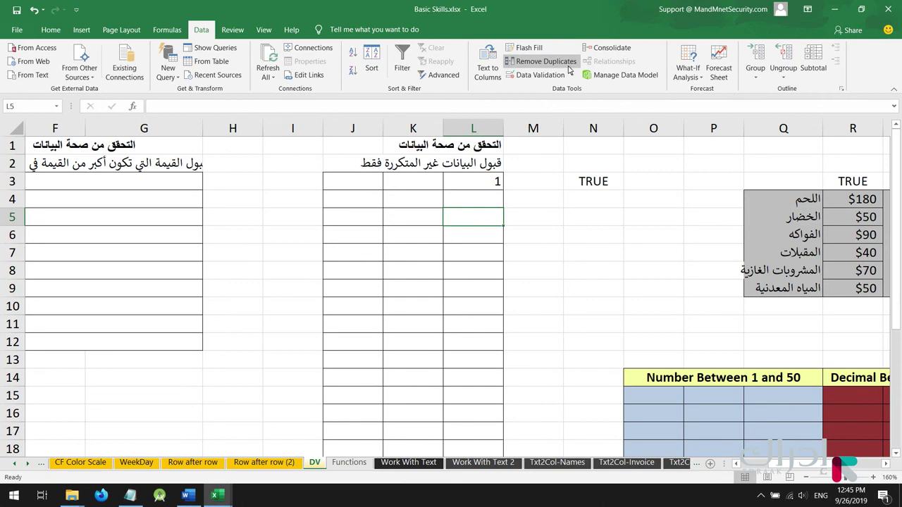
pyautogui.click(571, 74)
pyautogui.click(567, 103)
pyautogui.scroll(-1, 472, 269)
pyautogui.scroll(1, 472, 269)
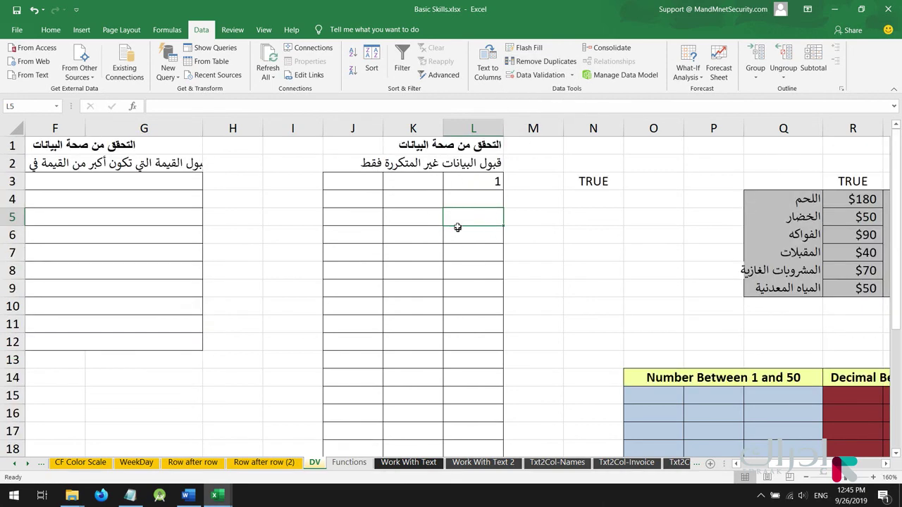
pyautogui.scroll(-3, 453, 182)
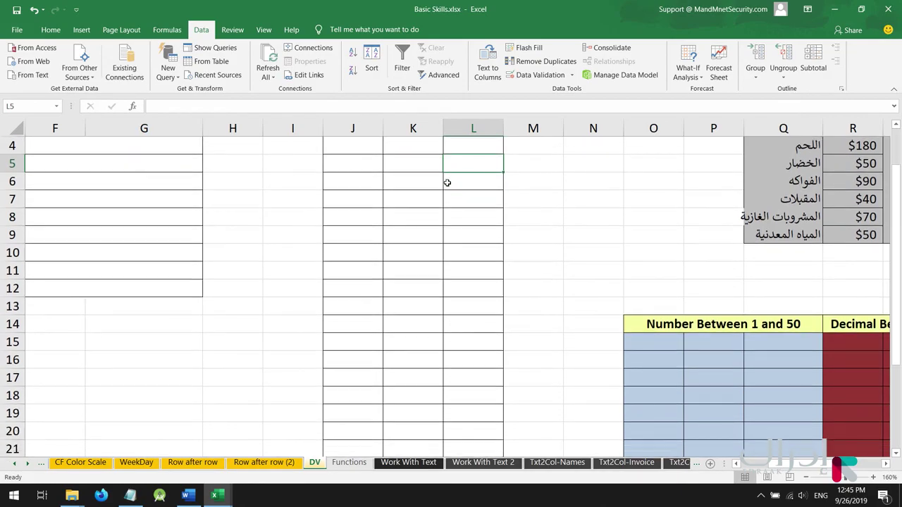
pyautogui.scroll(3, 475, 242)
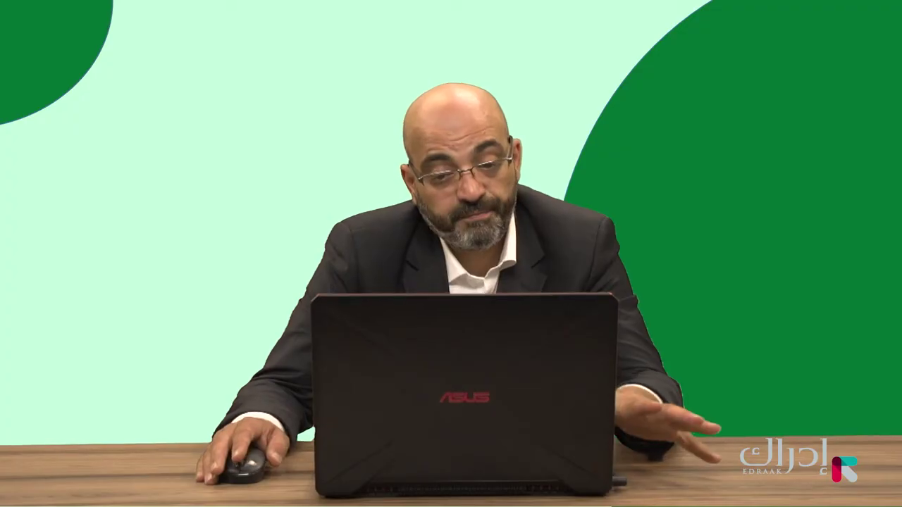